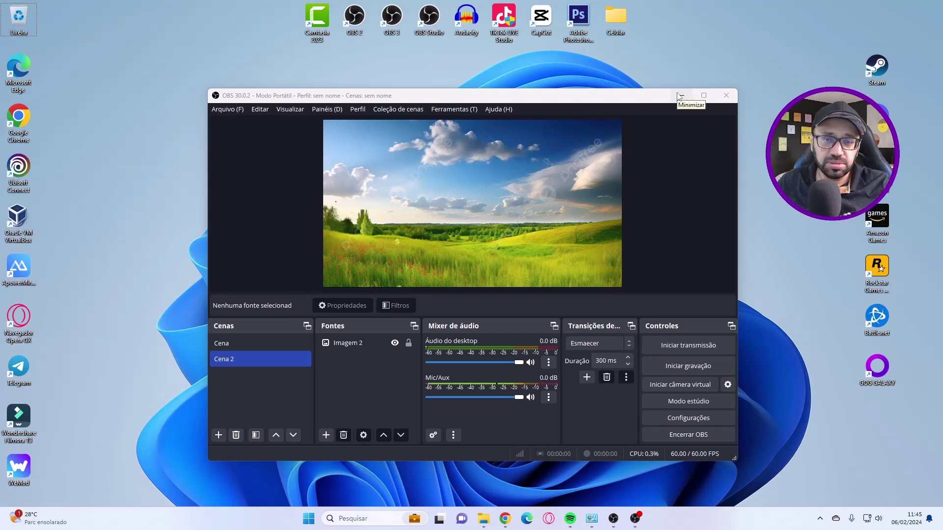
# Minimize OBS and create a folder named "Save obs" on the desktop
pyautogui.click(680, 96)
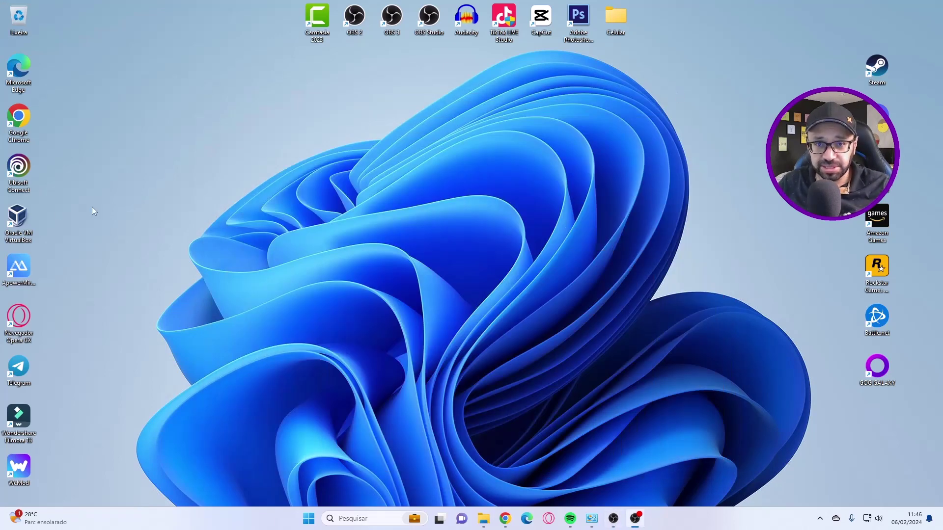
pyautogui.rightClick(161, 217)
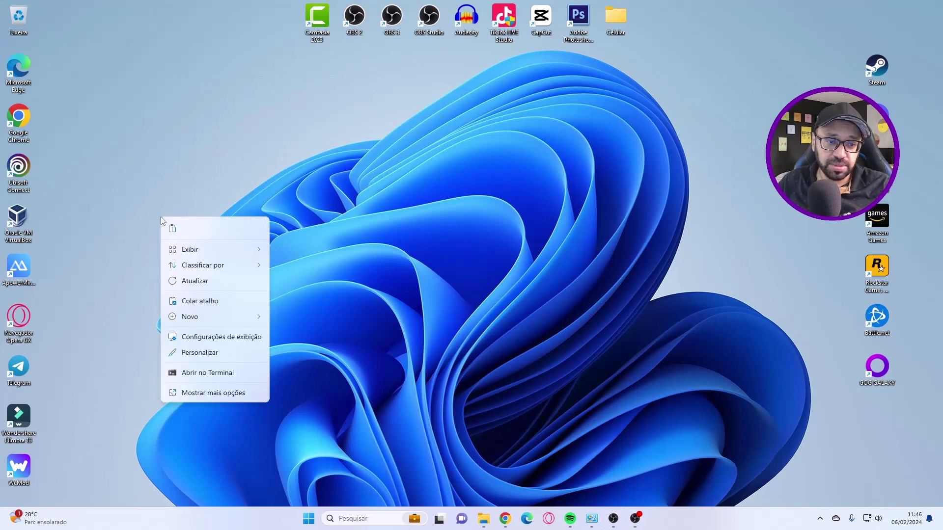
pyautogui.moveTo(197, 317)
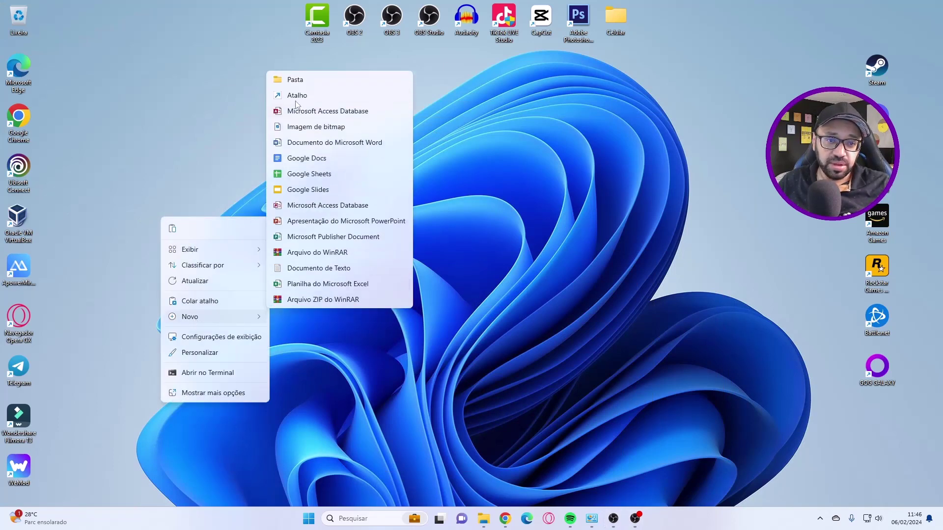
pyautogui.click(295, 81)
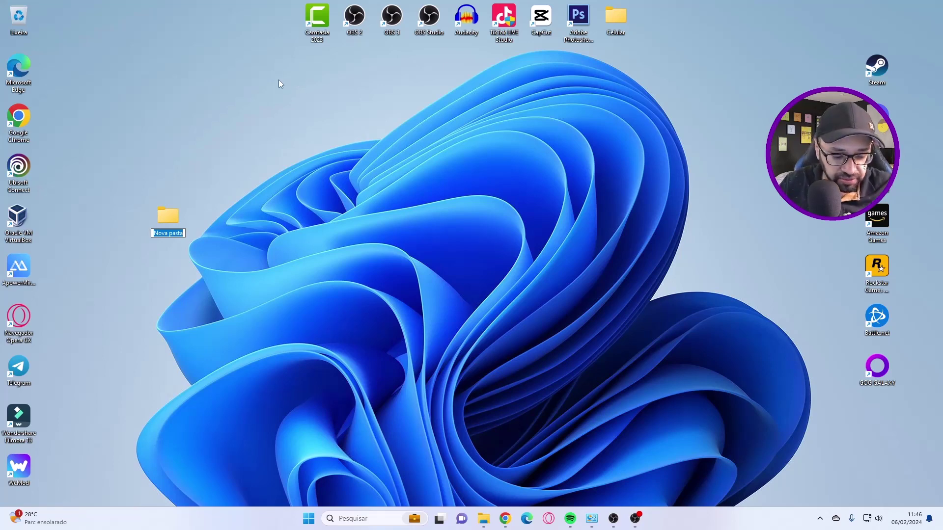
pyautogui.write('Save')
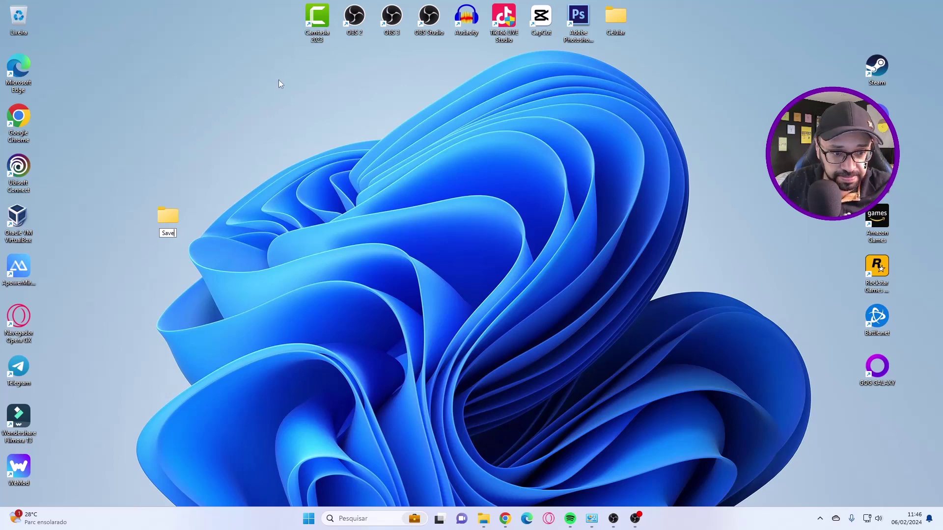
pyautogui.write(' obs')
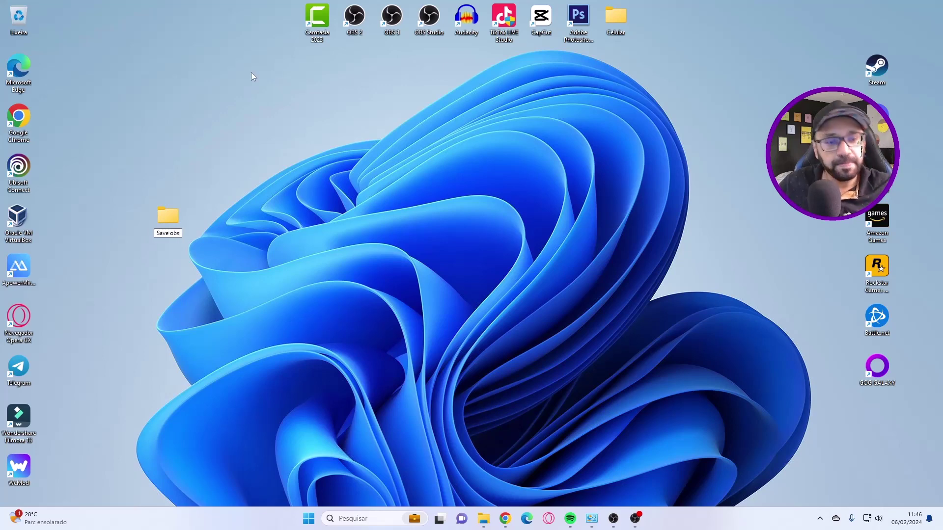
pyautogui.press('Return')
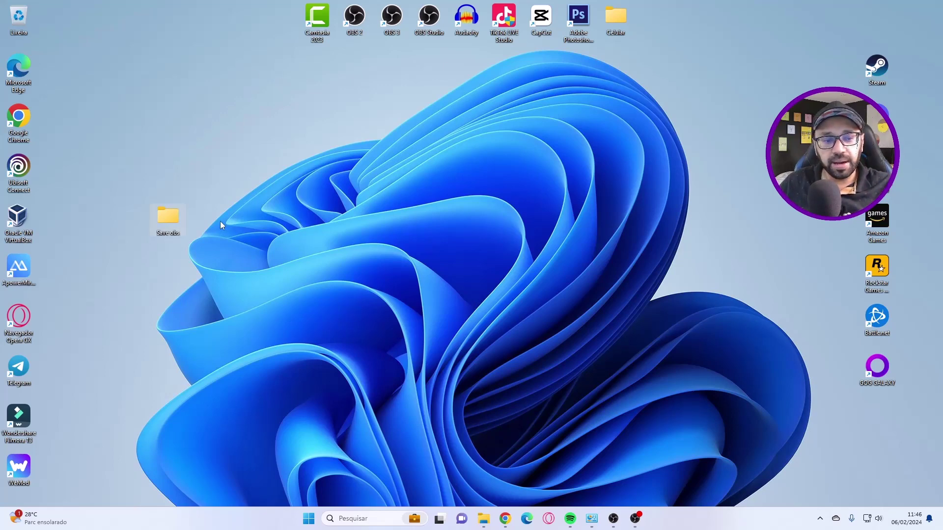
# Open the Save obs folder and create a subfolder named "1-Perfil" in it
pyautogui.doubleClick(168, 215)
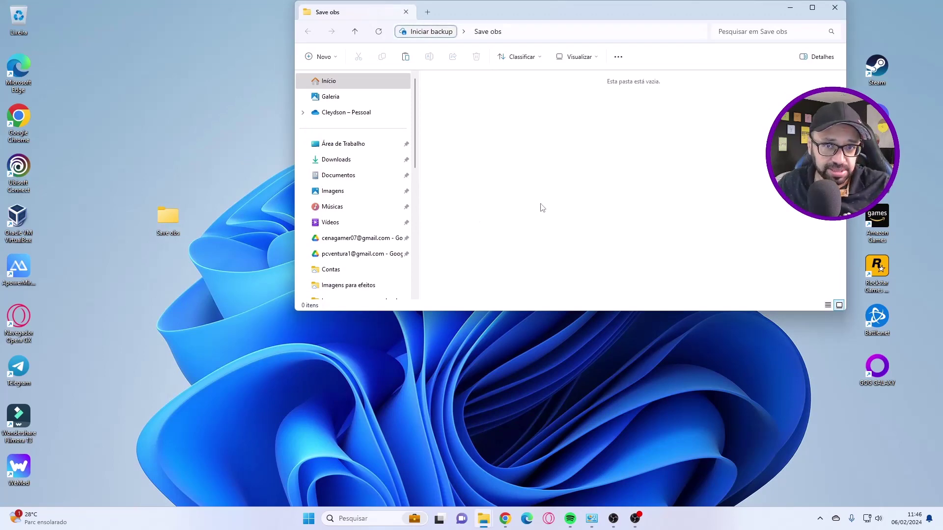
pyautogui.rightClick(529, 149)
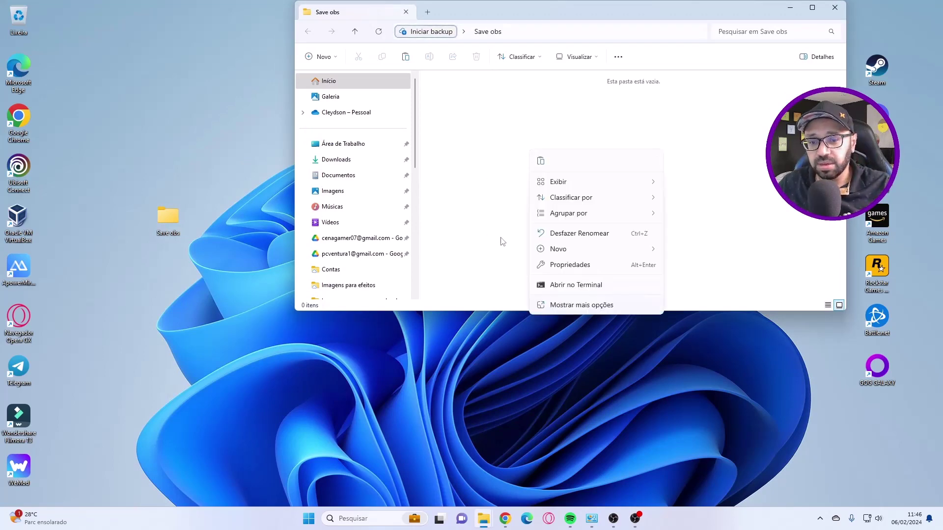
pyautogui.moveTo(589, 248)
pyautogui.click(690, 249)
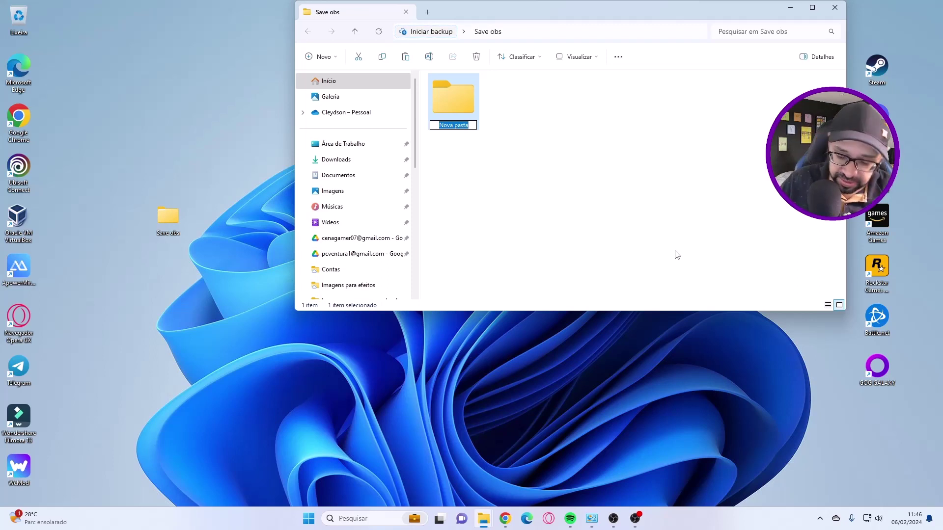
pyautogui.write('1-')
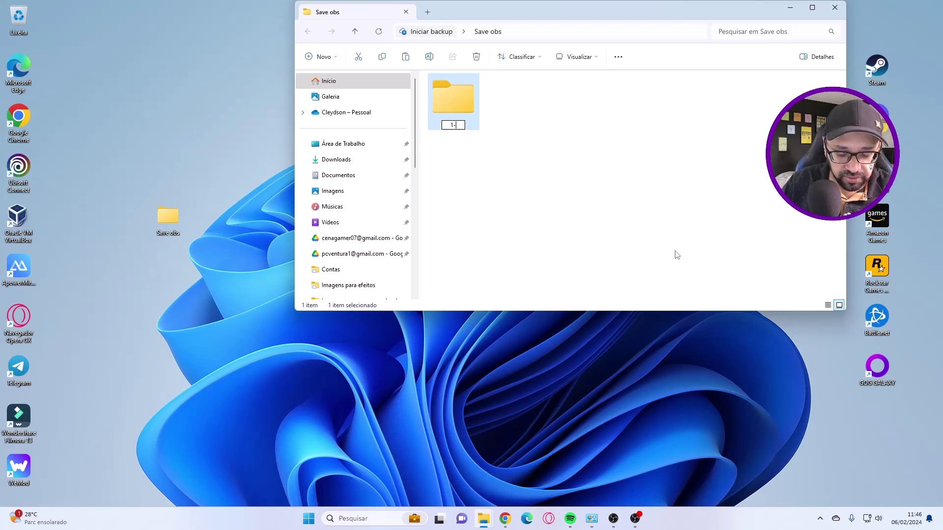
pyautogui.write('Perfil')
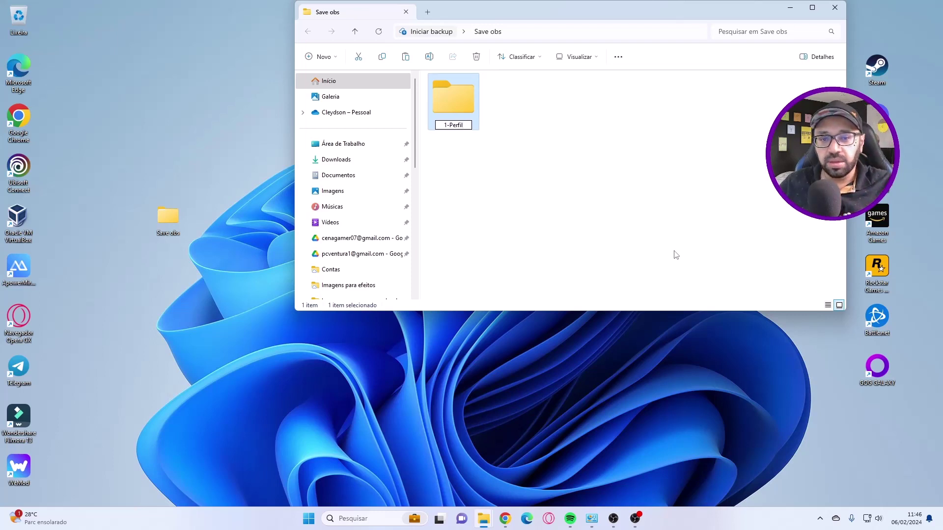
pyautogui.click(677, 255)
# Create a second subfolder named "2-Coleção de cenas" inside the Save obs folder
pyautogui.rightClick(527, 186)
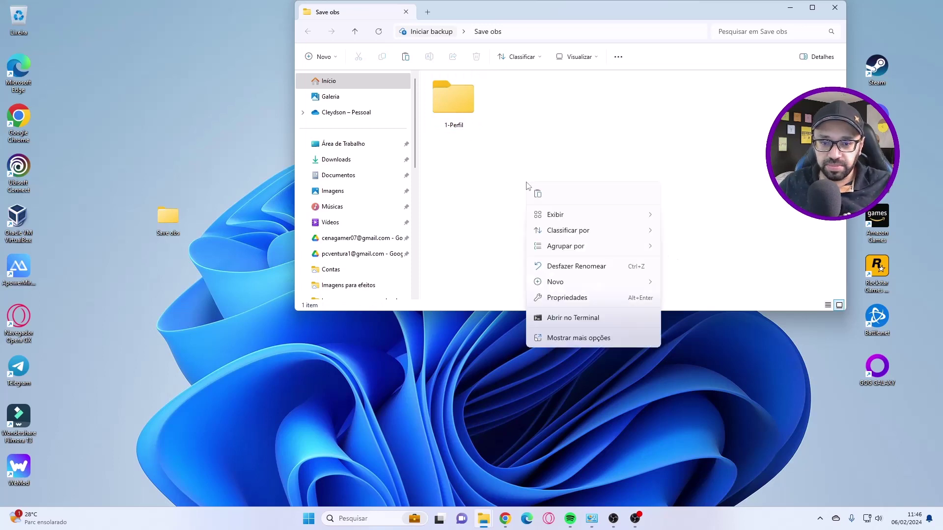
pyautogui.moveTo(546, 284)
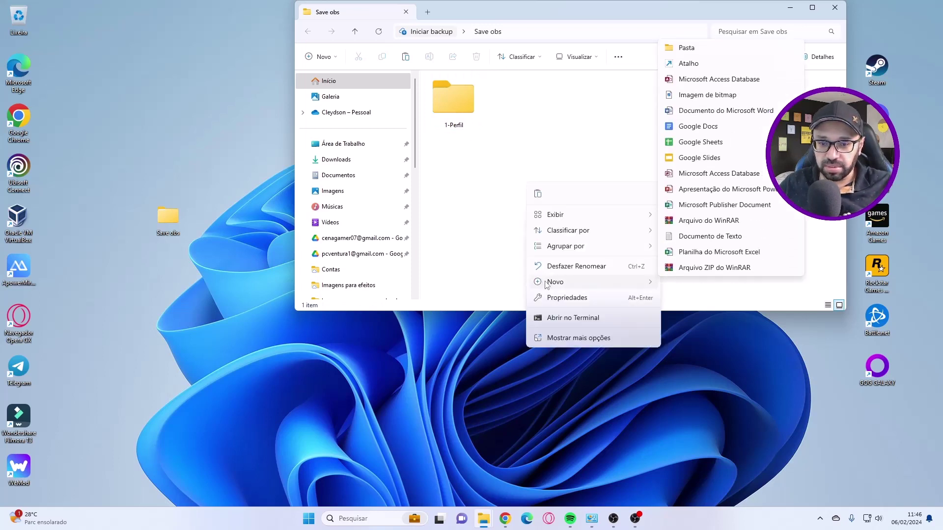
pyautogui.click(701, 48)
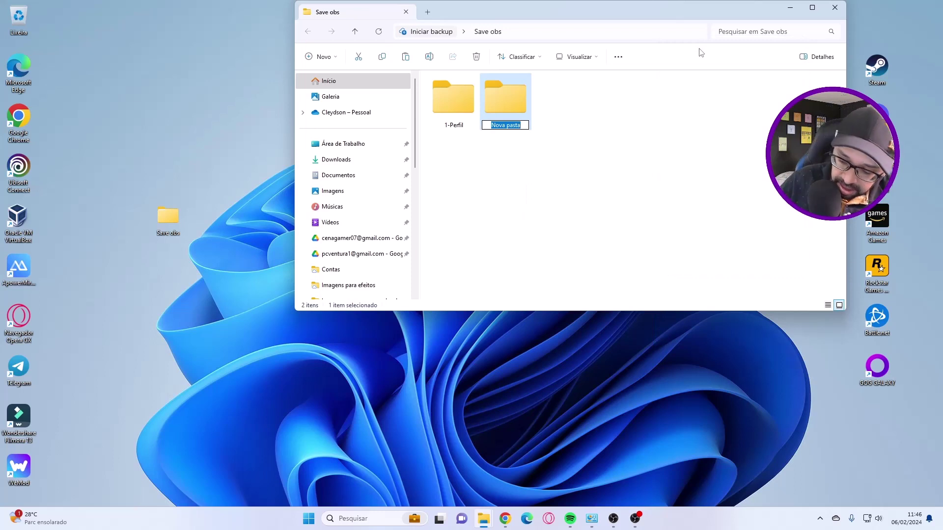
pyautogui.write('2-Co')
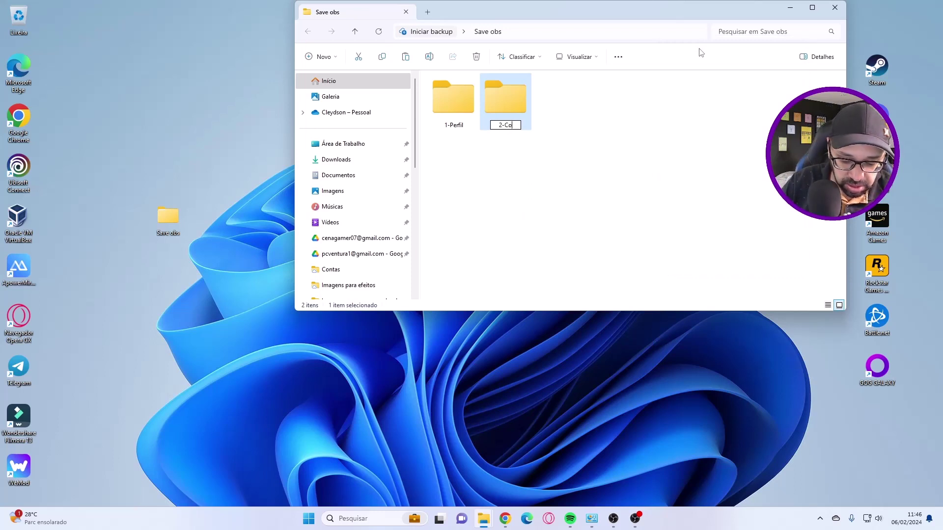
pyautogui.write('leção de cenas')
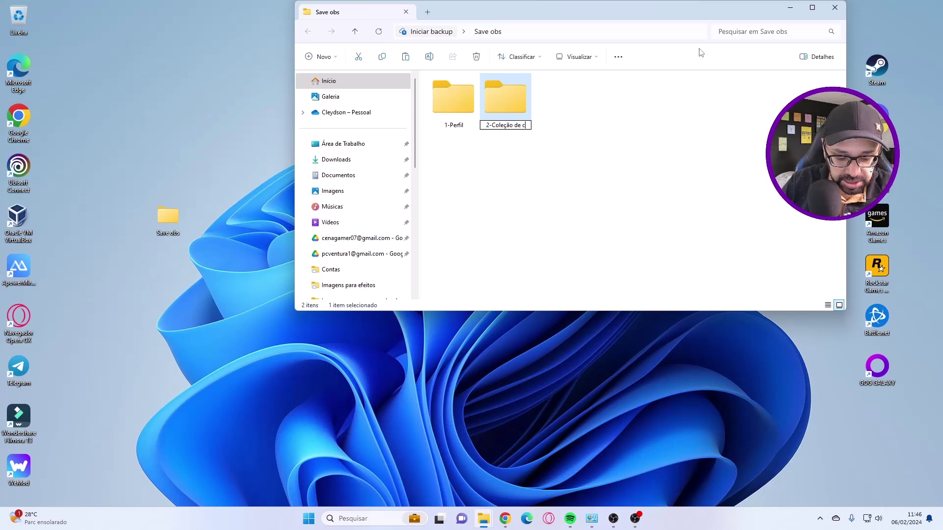
pyautogui.click(633, 151)
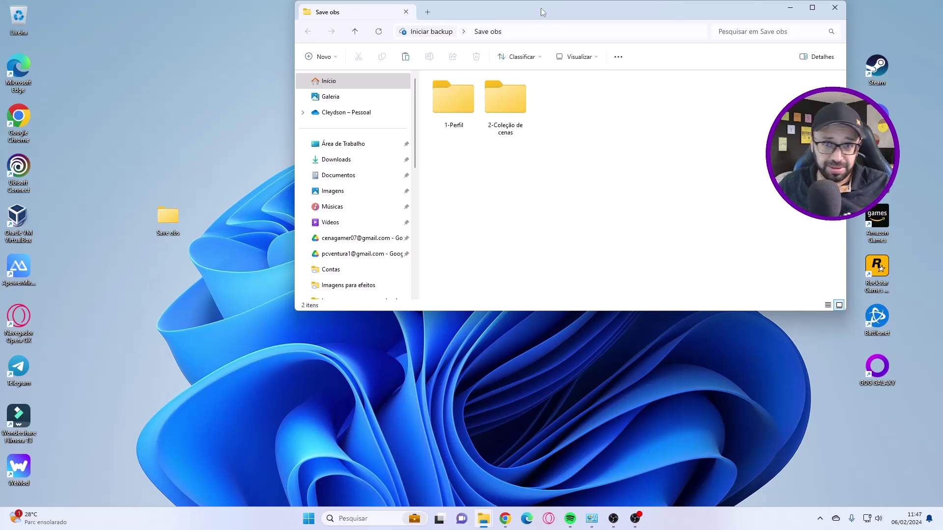
# Close the Save obs folder window and switch back to OBS
pyautogui.moveTo(540, 8); pyautogui.dragTo(457, 47)
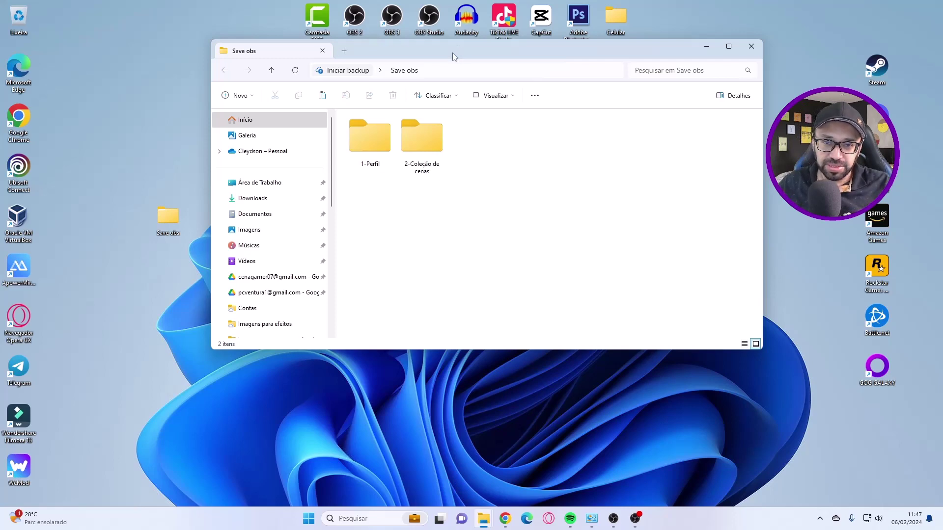
pyautogui.moveTo(452, 52); pyautogui.dragTo(460, 113)
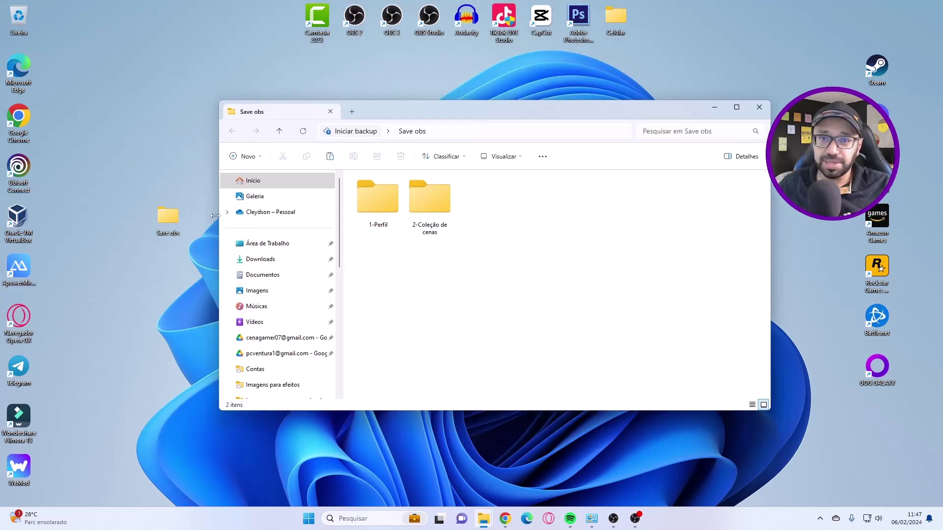
pyautogui.click(759, 107)
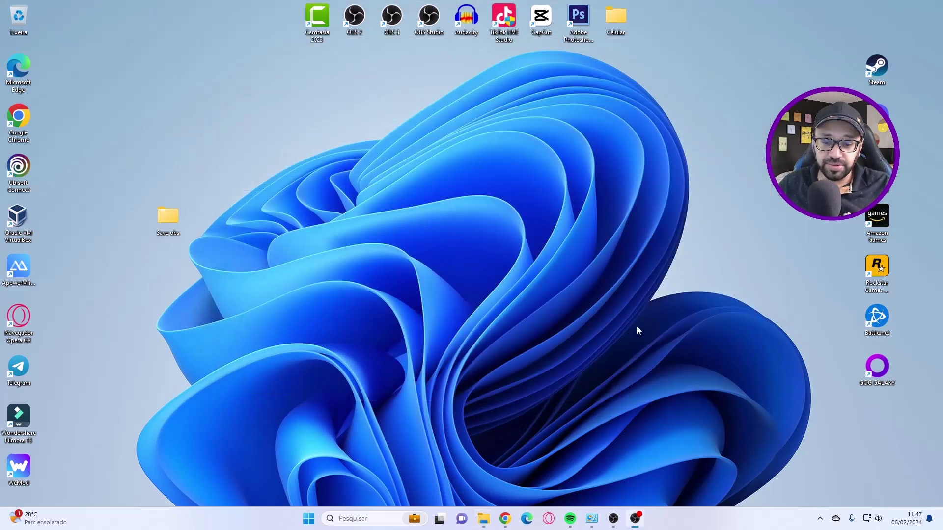
pyautogui.click(613, 518)
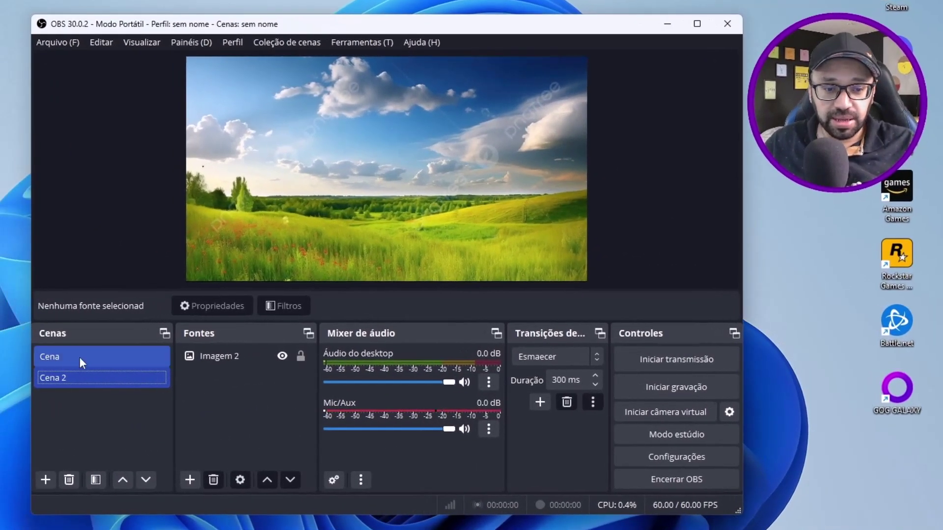
# Preview the scenes Cena and Cena 2 alternately, ending on Cena 2
pyautogui.click(65, 359)
pyautogui.click(61, 376)
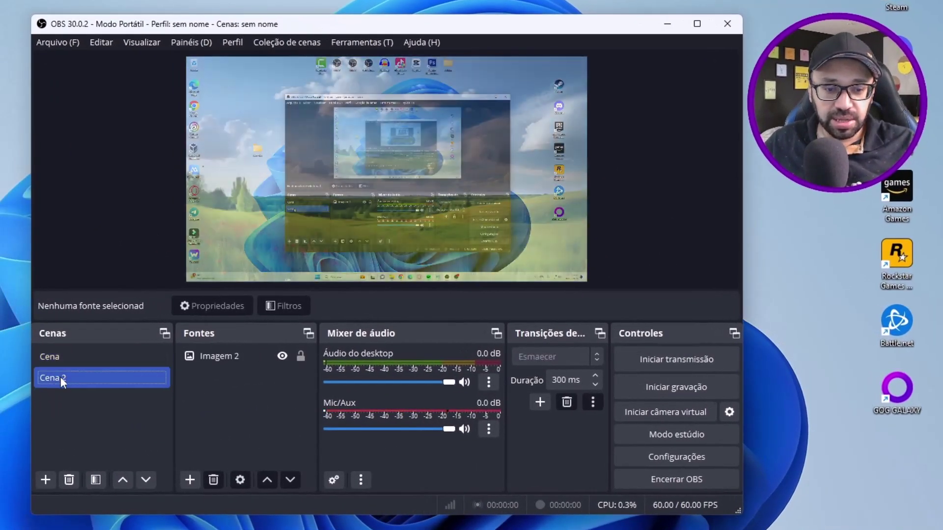
pyautogui.click(63, 358)
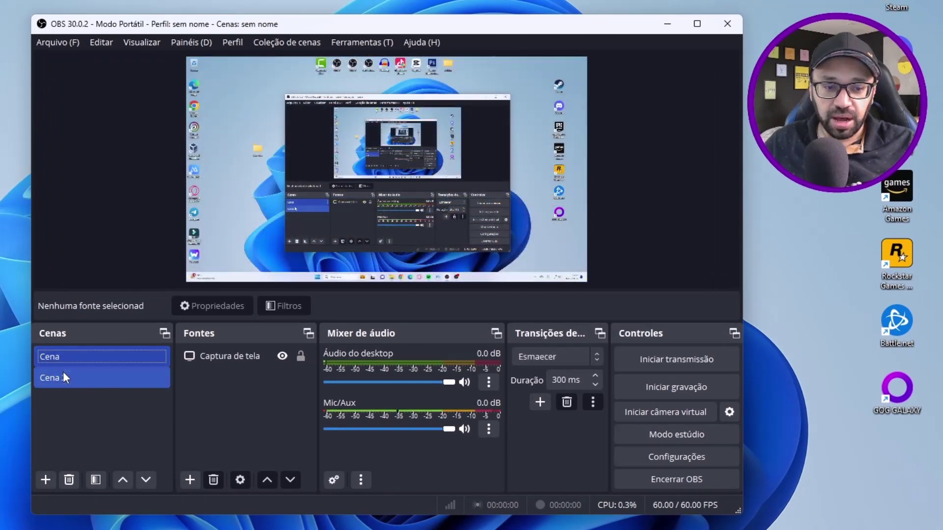
pyautogui.click(63, 374)
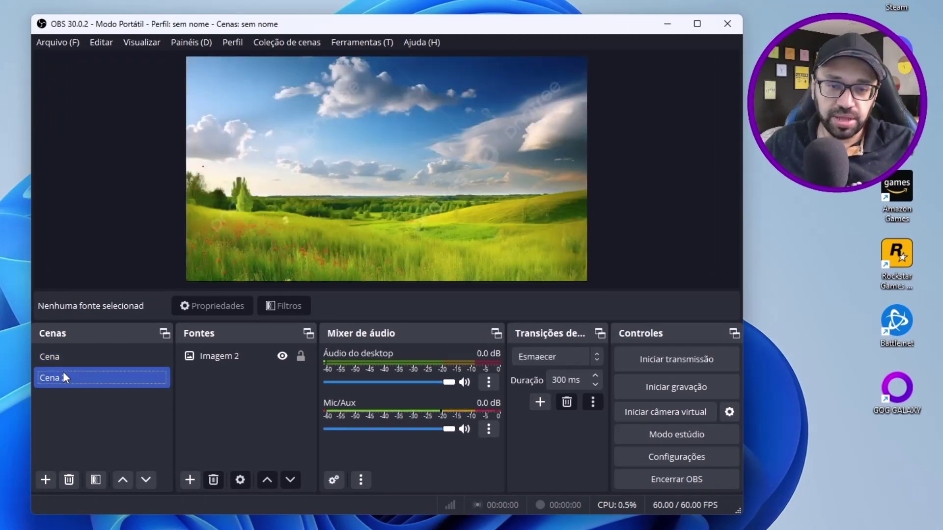
# Rename the active profile "sem nome" as "Gravação"
pyautogui.click(227, 42)
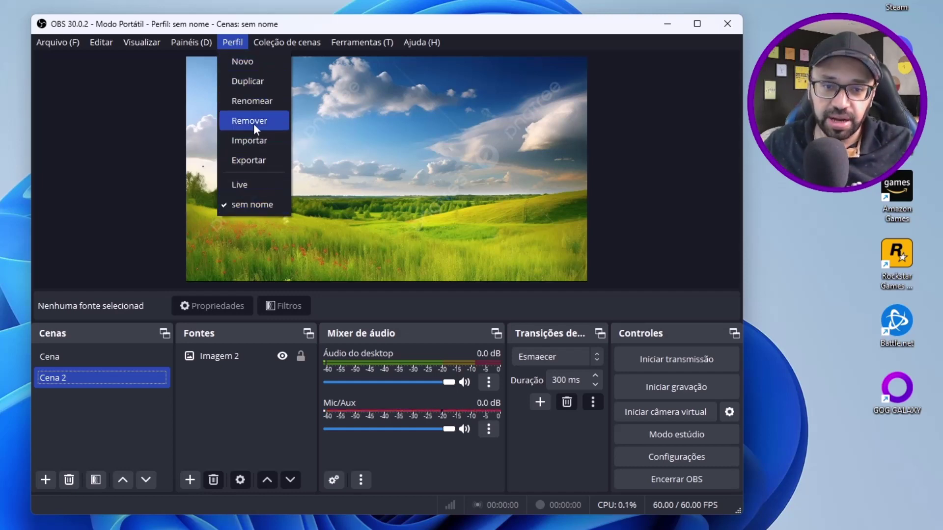
pyautogui.click(260, 101)
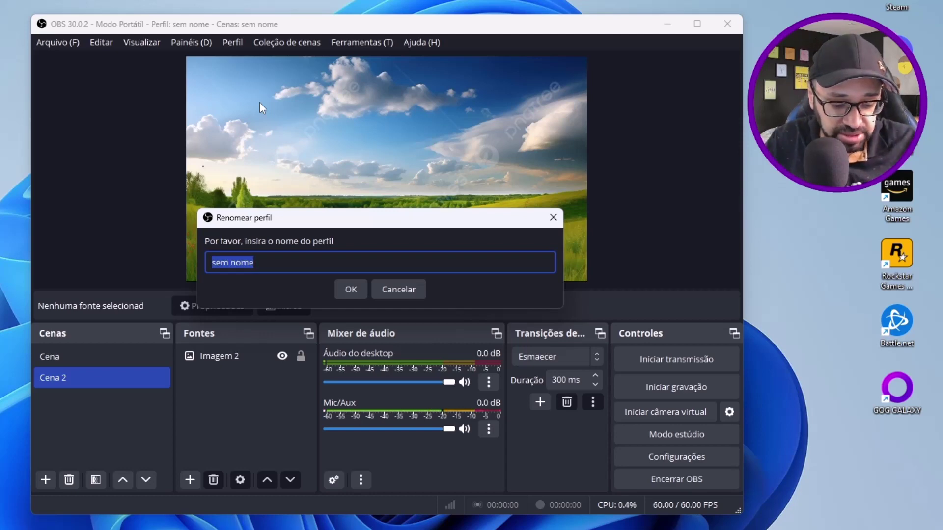
pyautogui.write('Gra')
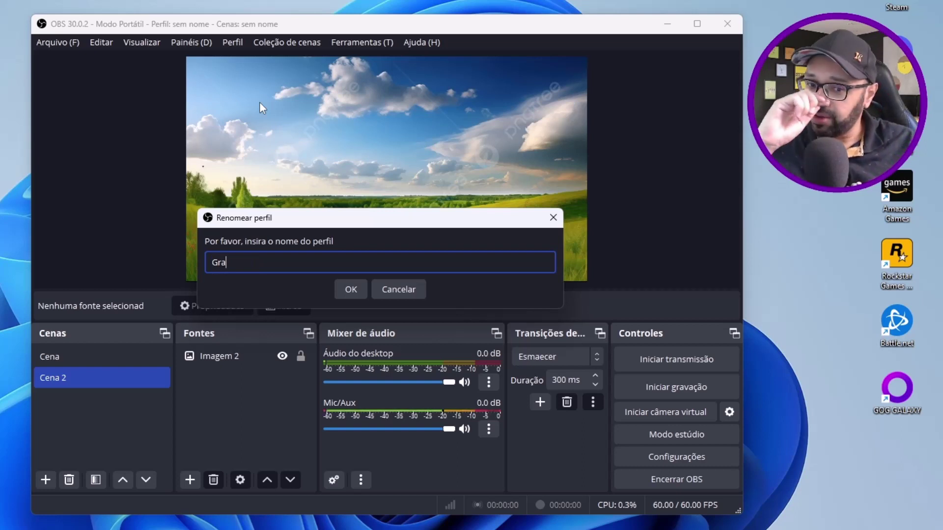
pyautogui.write('vaç')
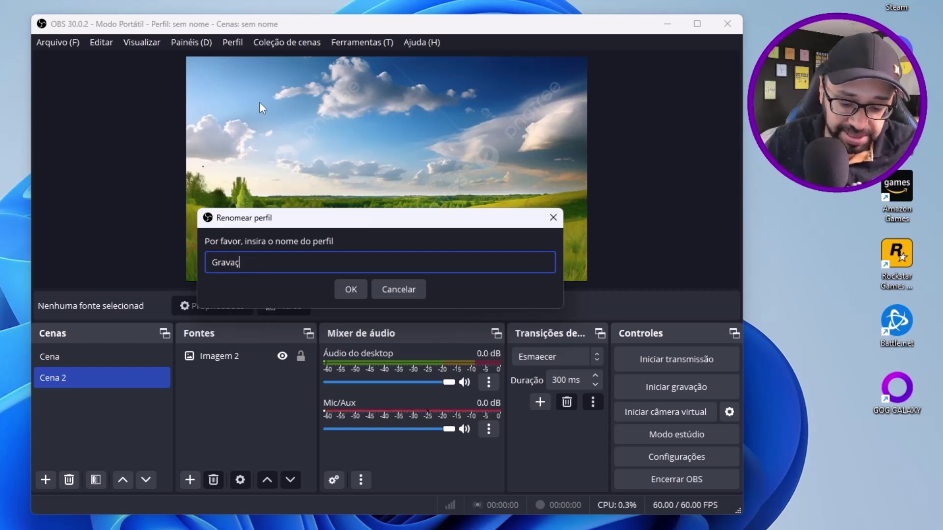
pyautogui.write('ão')
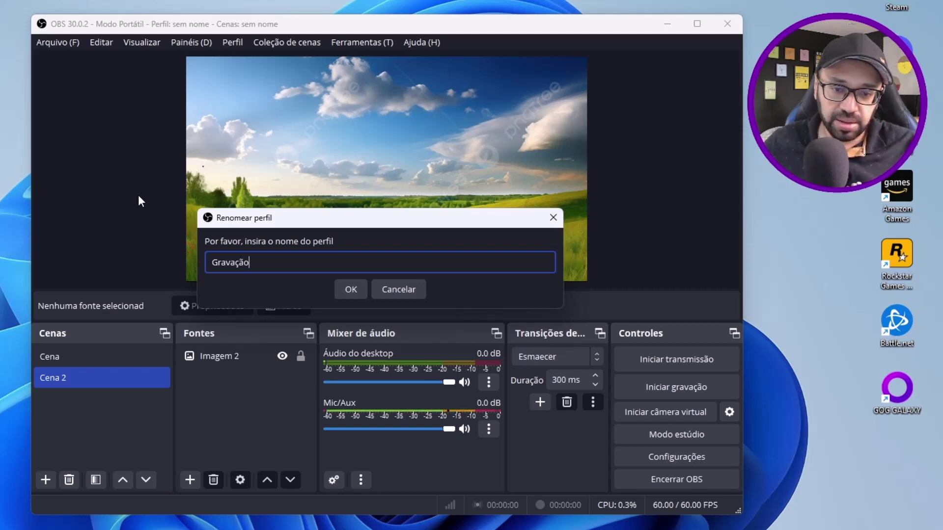
pyautogui.click(347, 290)
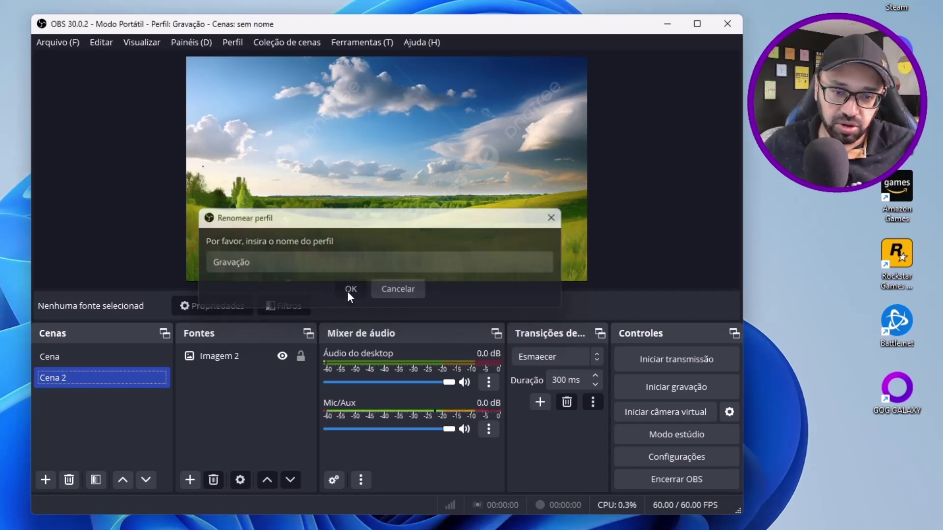
# Rename the active scene collection "sem nome" as "Gravação"
pyautogui.click(234, 41)
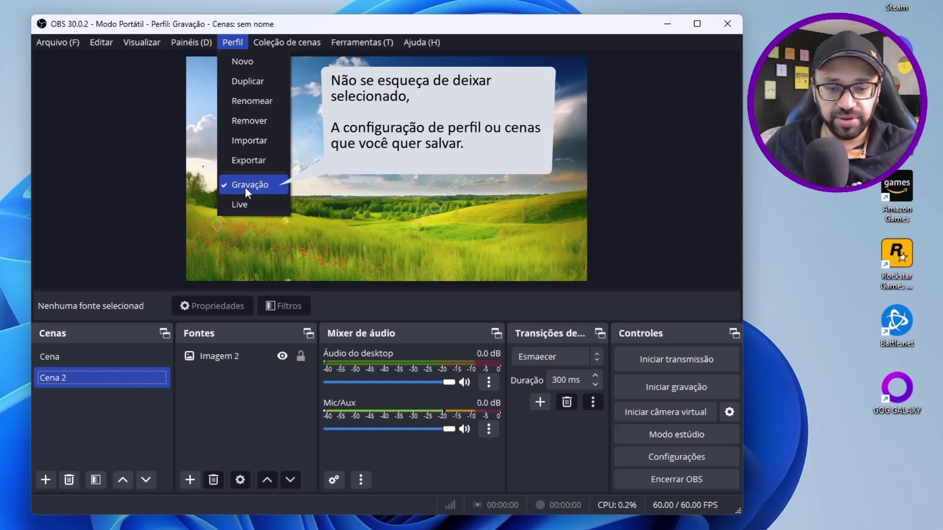
pyautogui.moveTo(275, 42)
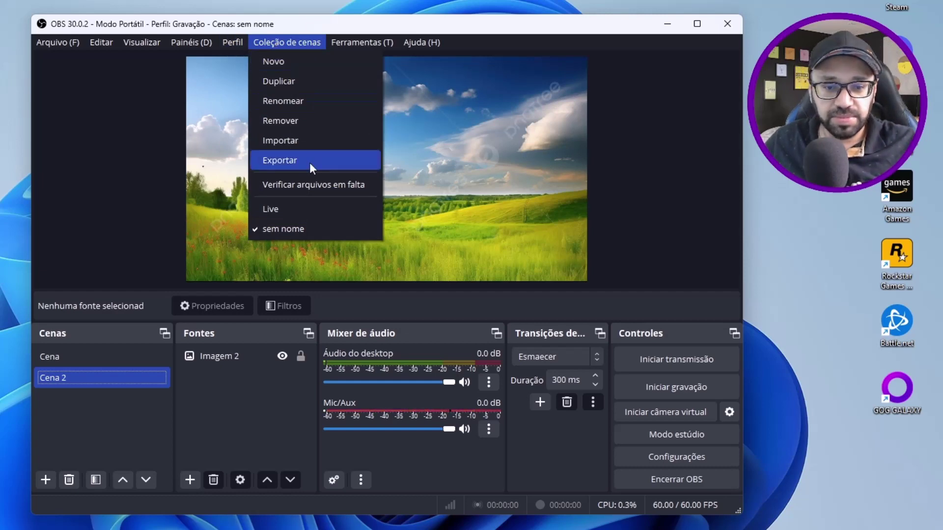
pyautogui.click(297, 104)
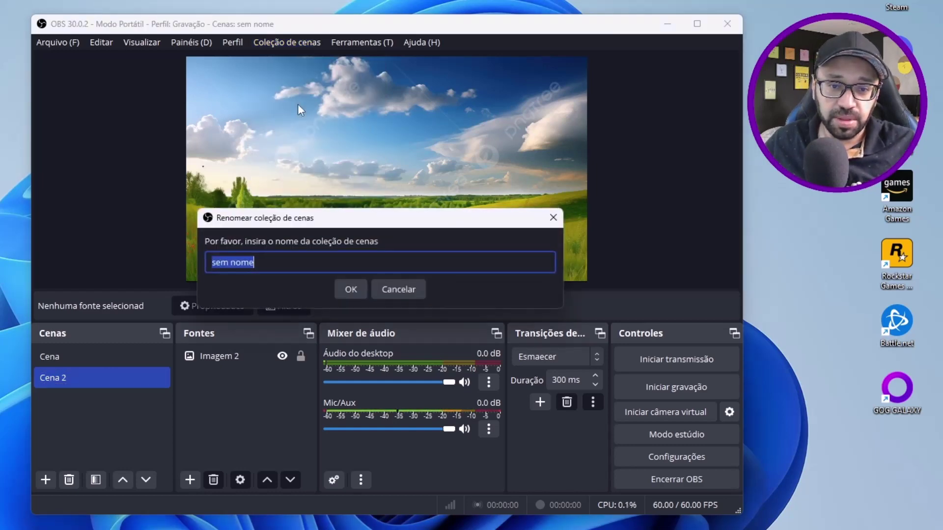
pyautogui.write('Gr')
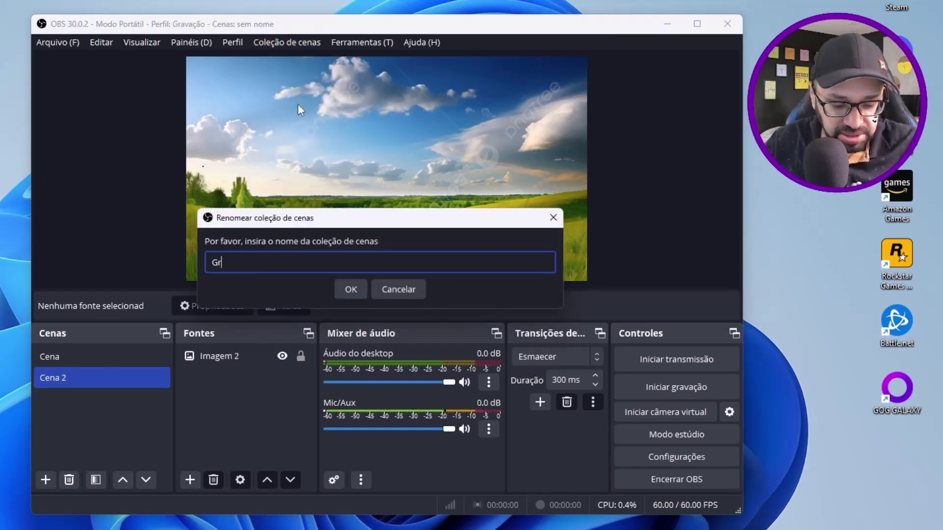
pyautogui.write('avação')
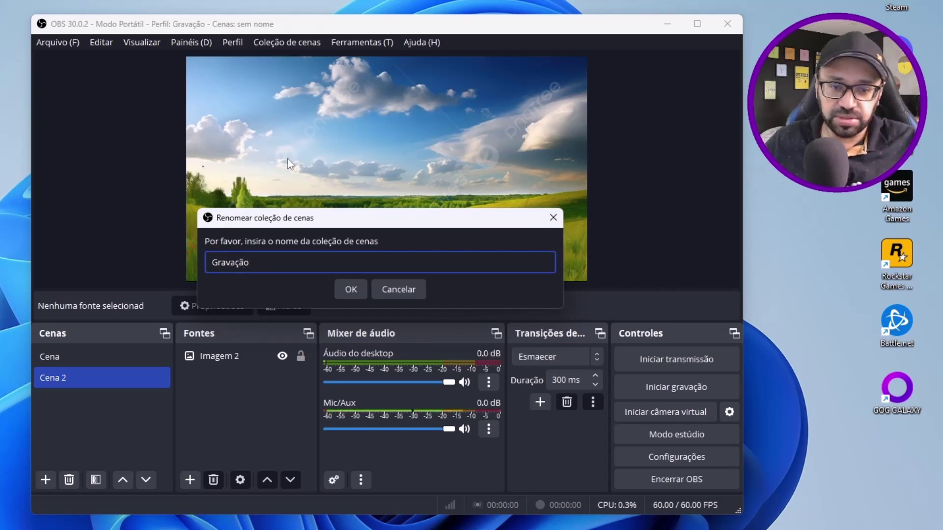
pyautogui.click(352, 293)
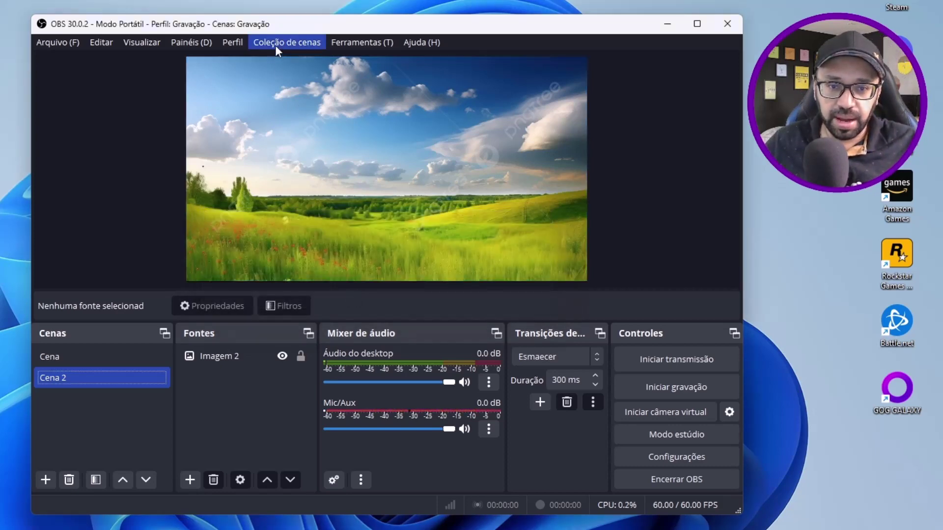
# Export the Gravação profile to the 1-Perfil folder inside Save obs on the desktop
pyautogui.click(276, 45)
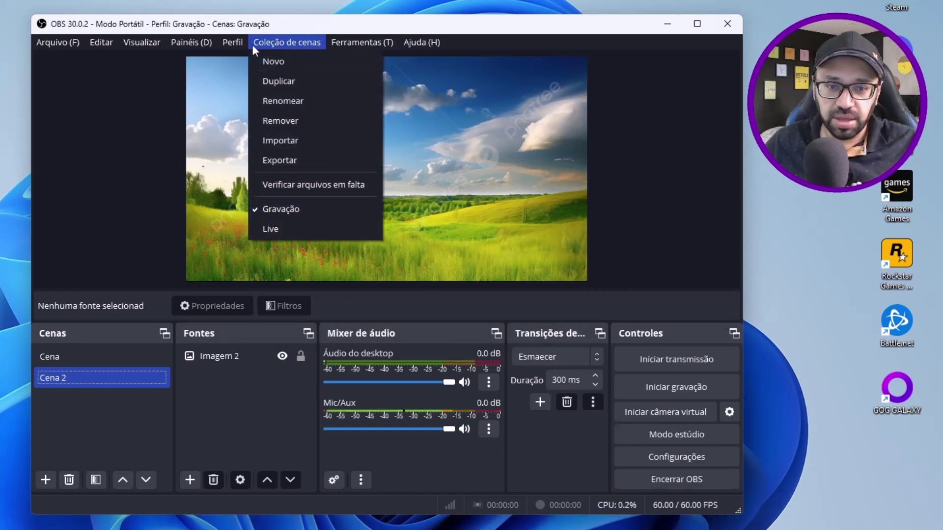
pyautogui.moveTo(242, 40)
pyautogui.moveTo(277, 47)
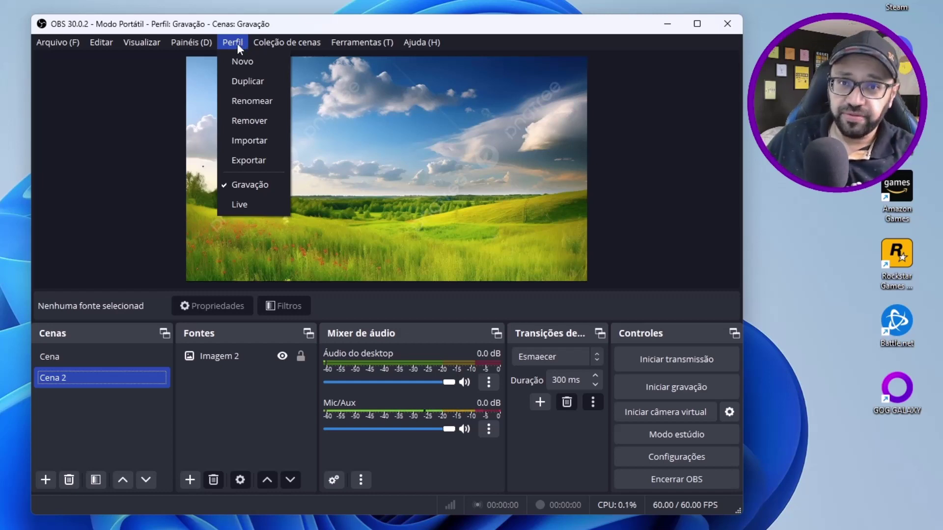
pyautogui.click(258, 163)
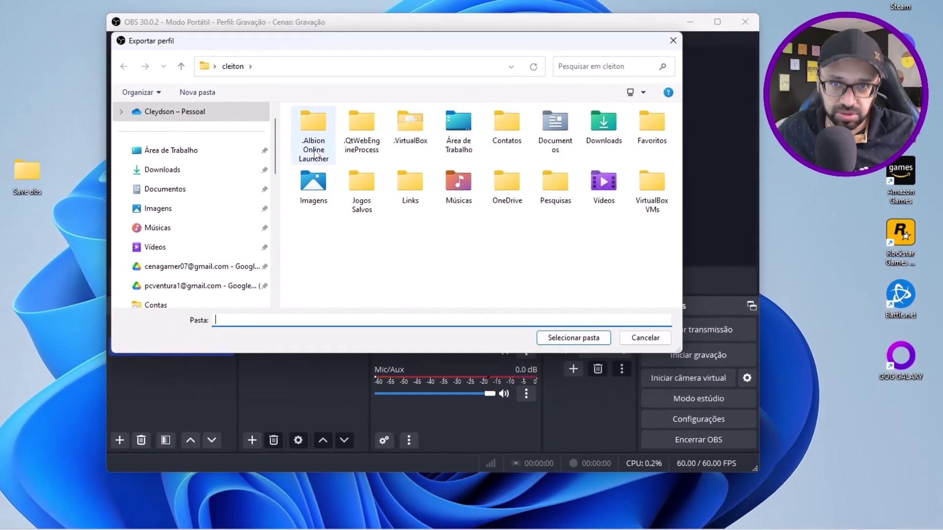
pyautogui.click(171, 151)
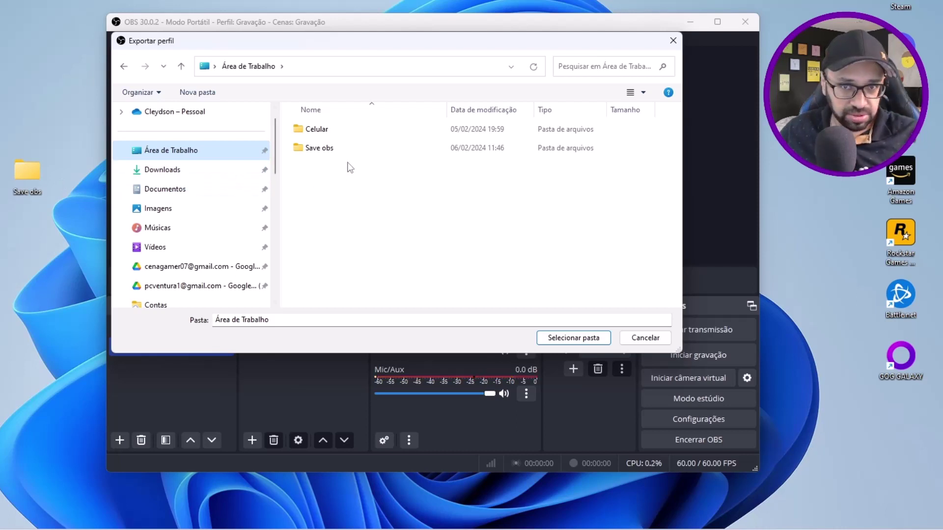
pyautogui.doubleClick(322, 148)
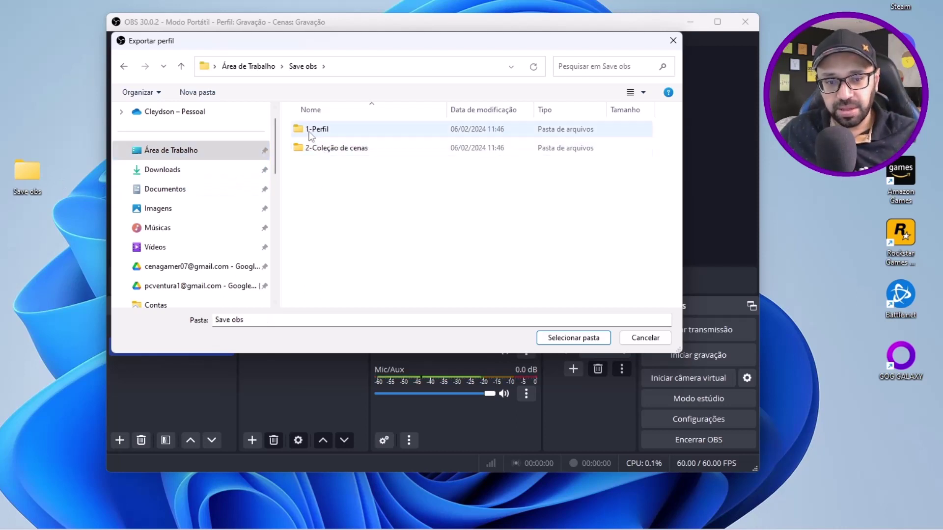
pyautogui.click(311, 132)
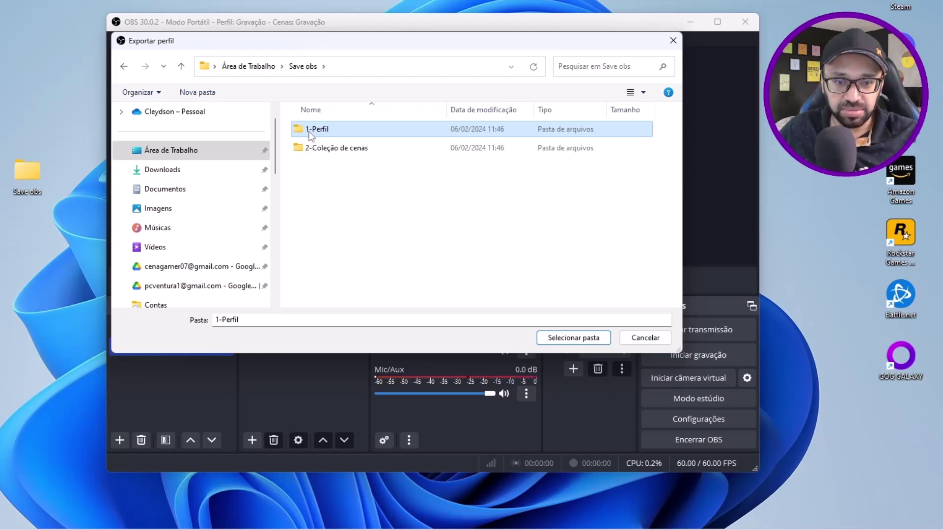
pyautogui.click(568, 339)
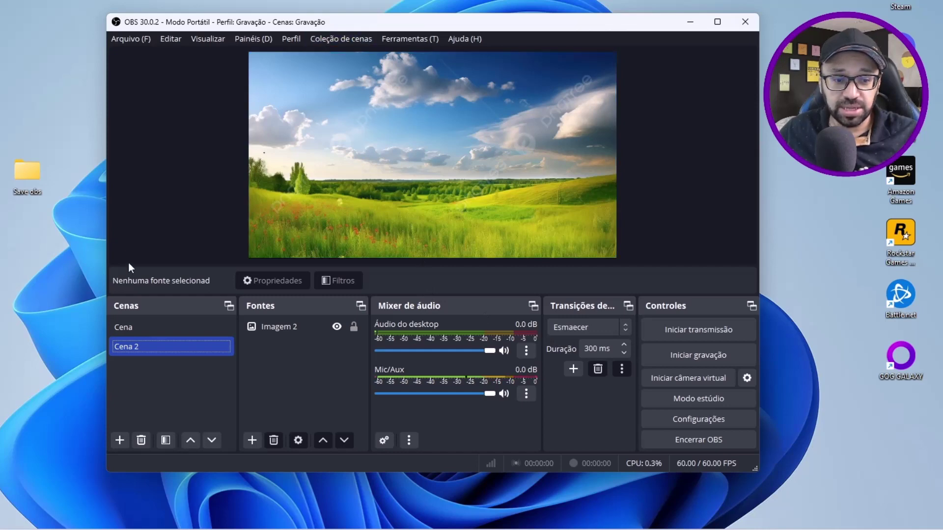
# Export the Gravação scene collection as Gravação.json to the 2-Coleção de cenas folder inside Save obs on the desktop
pyautogui.click(349, 39)
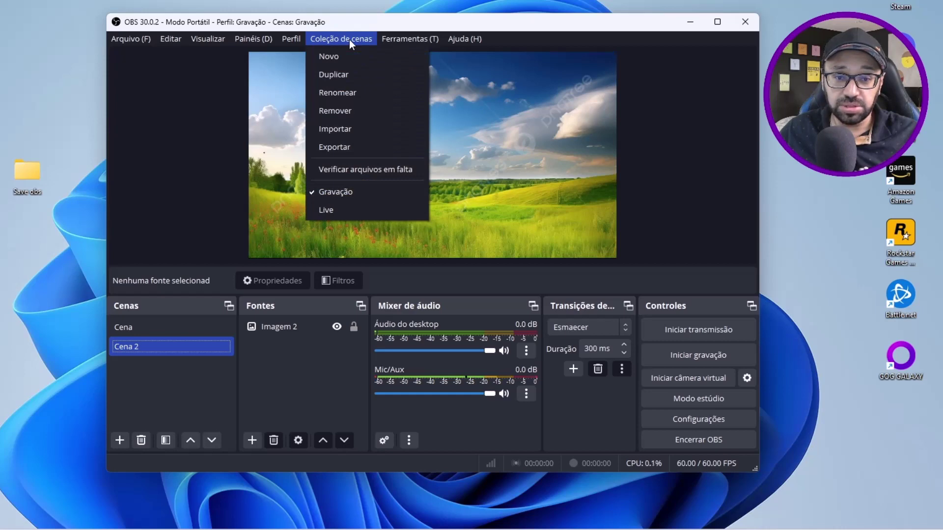
pyautogui.click(353, 150)
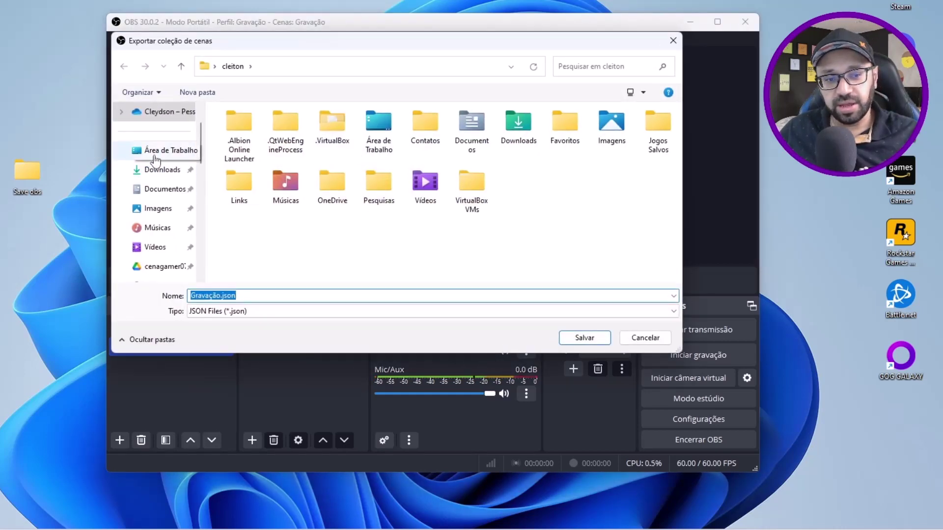
pyautogui.click(155, 153)
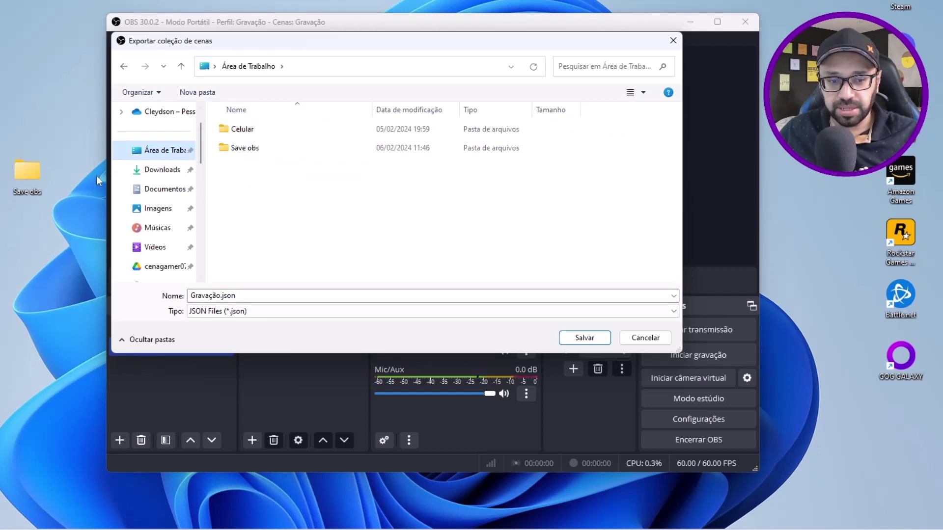
pyautogui.doubleClick(248, 151)
pyautogui.click(267, 154)
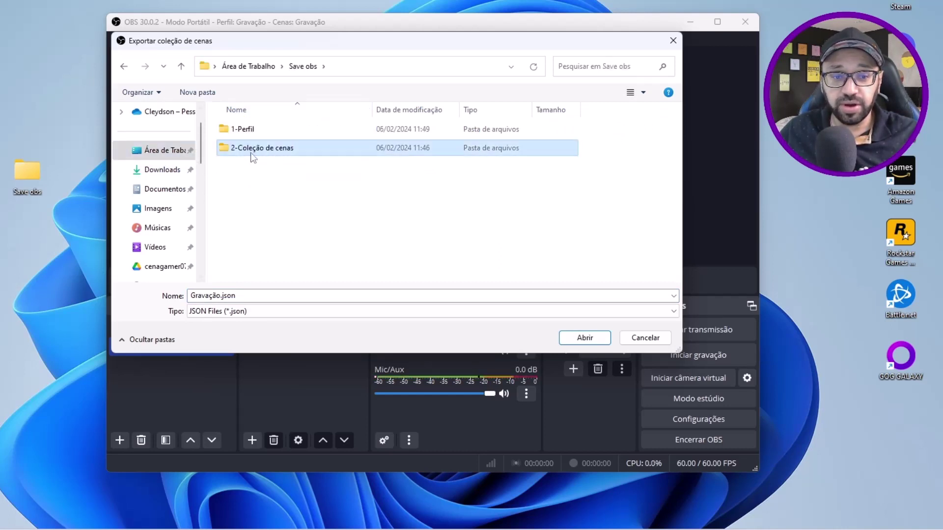
pyautogui.click(568, 336)
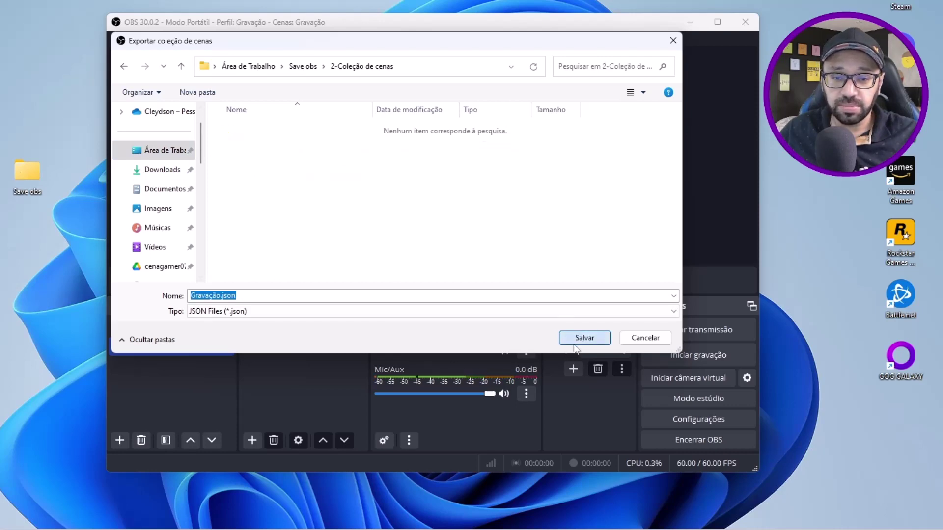
pyautogui.click(576, 341)
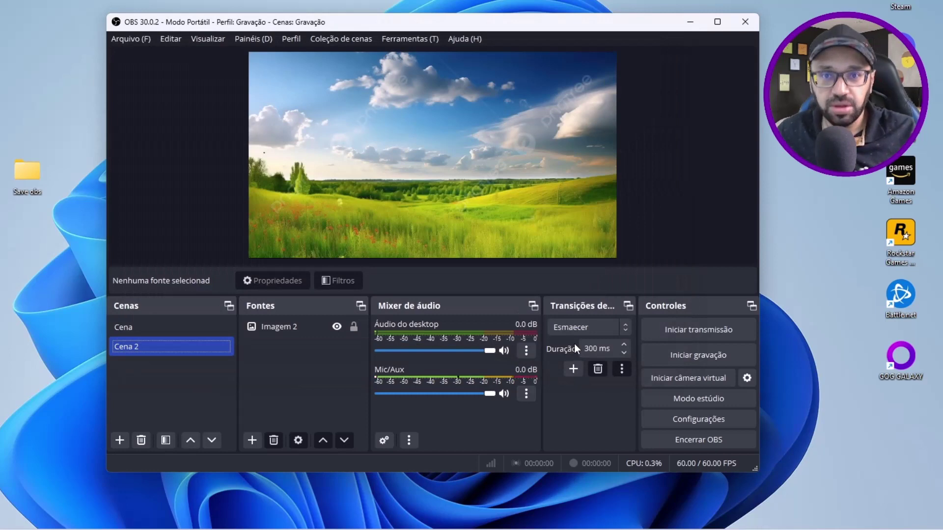
# Open the Save obs folder on the desktop and check the exported contents of 1-Perfil and 2-Coleção de cenas
pyautogui.doubleClick(26, 177)
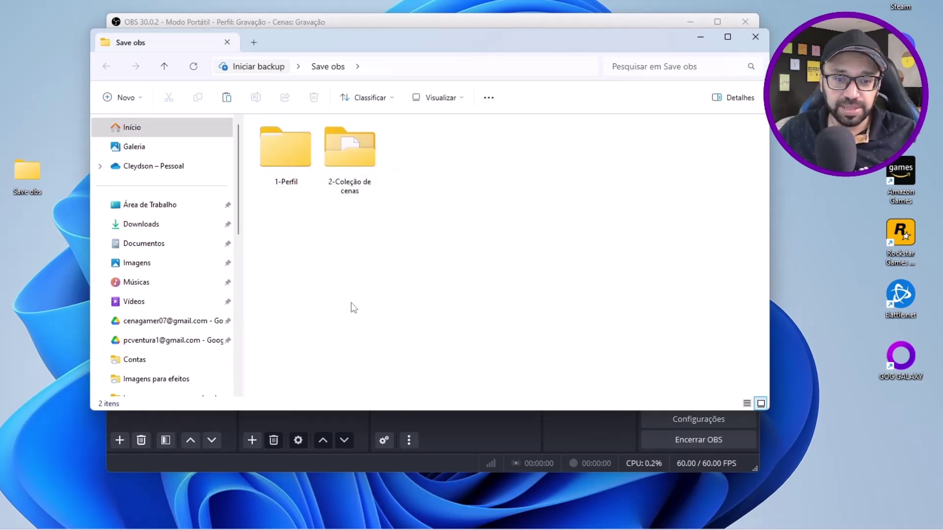
pyautogui.doubleClick(285, 151)
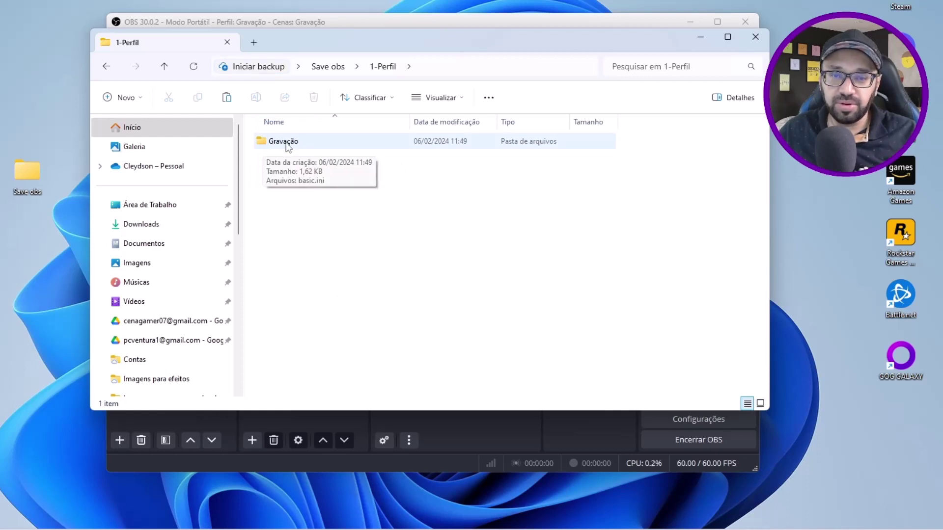
pyautogui.doubleClick(285, 142)
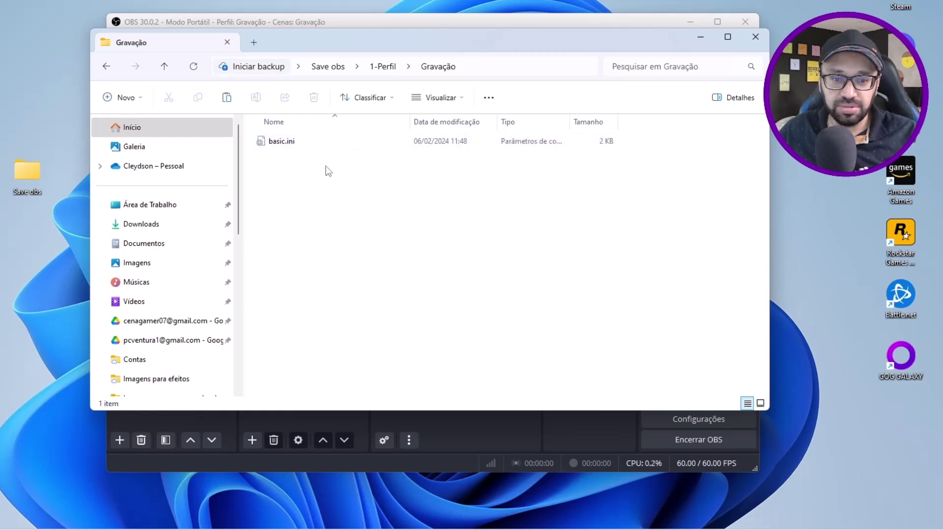
pyautogui.hotkey('alt', 'Left')
pyautogui.hotkey('alt', 'Left')
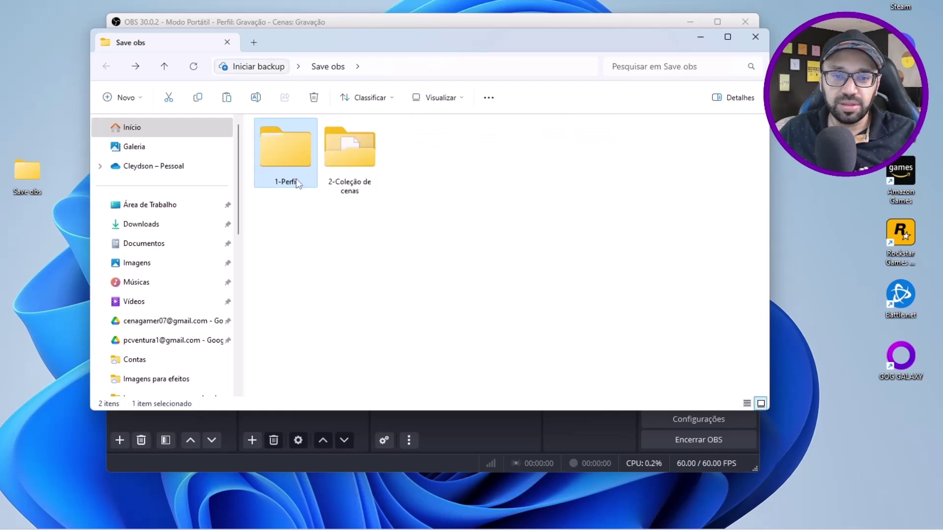
pyautogui.doubleClick(372, 153)
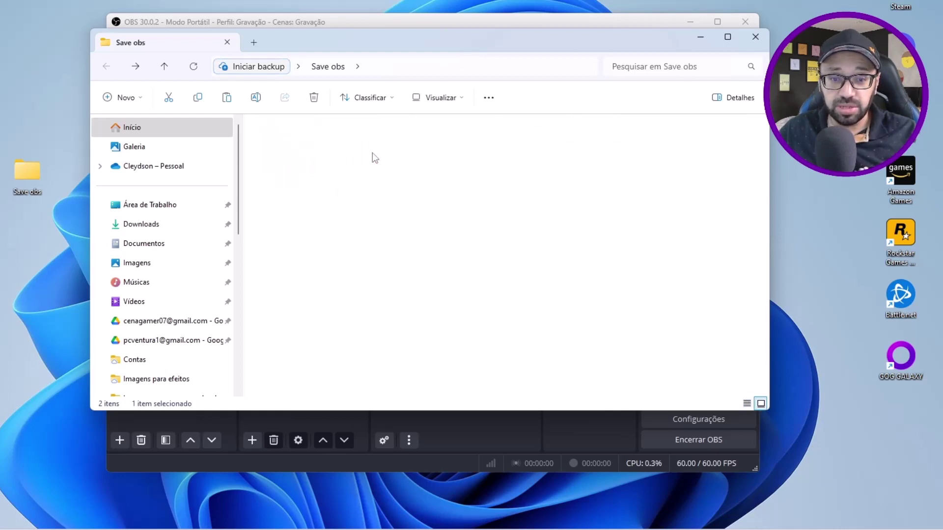
pyautogui.hotkey('alt', 'Left')
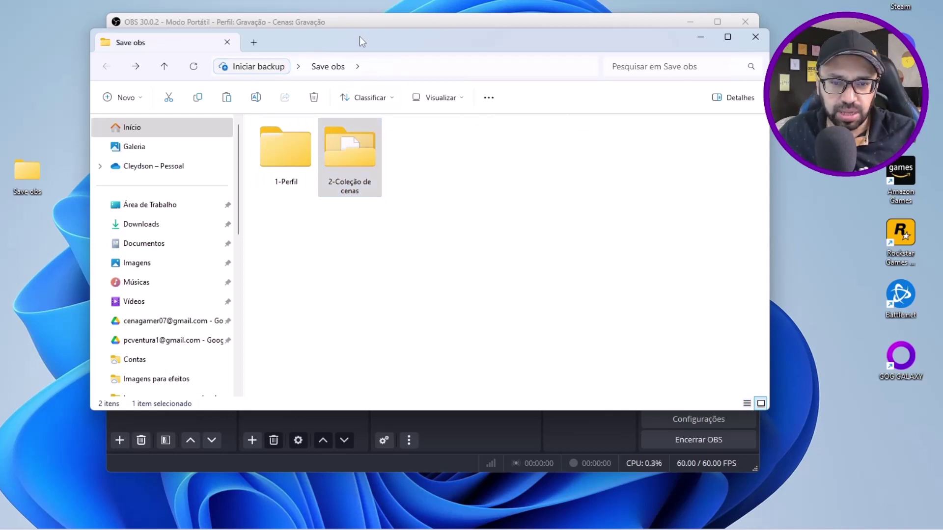
# Move the Save obs window aside, switch back to OBS and review the scenes Cena and Cena 2 with their image sources
pyautogui.moveTo(360, 36); pyautogui.dragTo(344, 183)
pyautogui.click(325, 30)
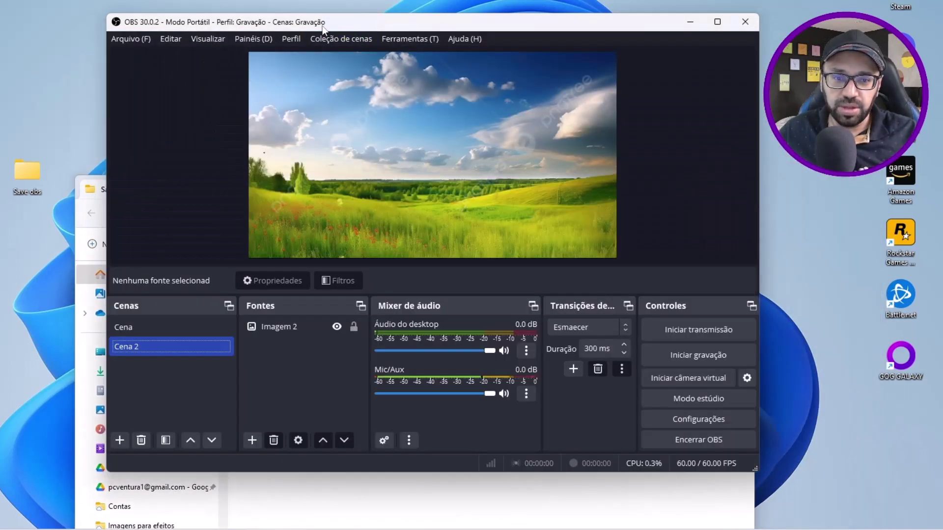
pyautogui.click(158, 328)
pyautogui.click(151, 349)
pyautogui.click(264, 333)
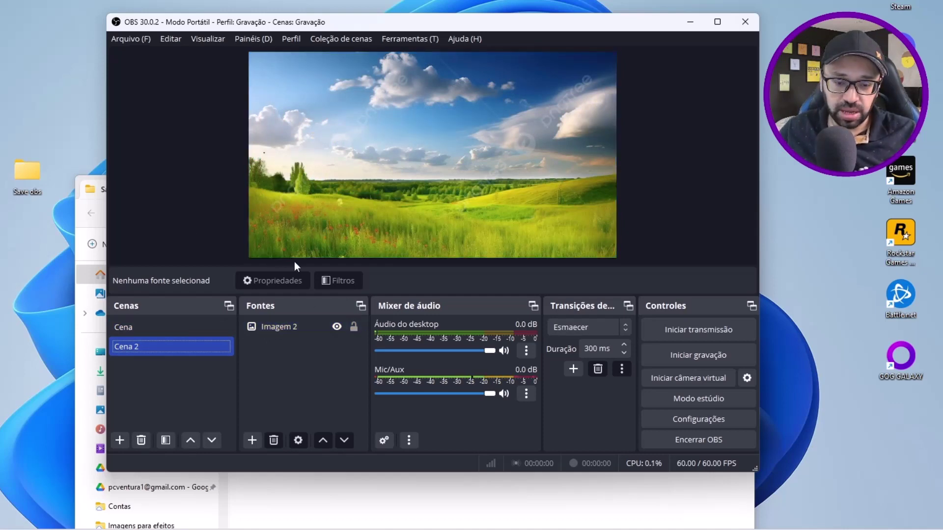
# Copy the landscape image pngtree-landscape-of-the-landscape-picture-image_3638520.jpg from the Imagens folder into the Save obs folder
pyautogui.click(309, 495)
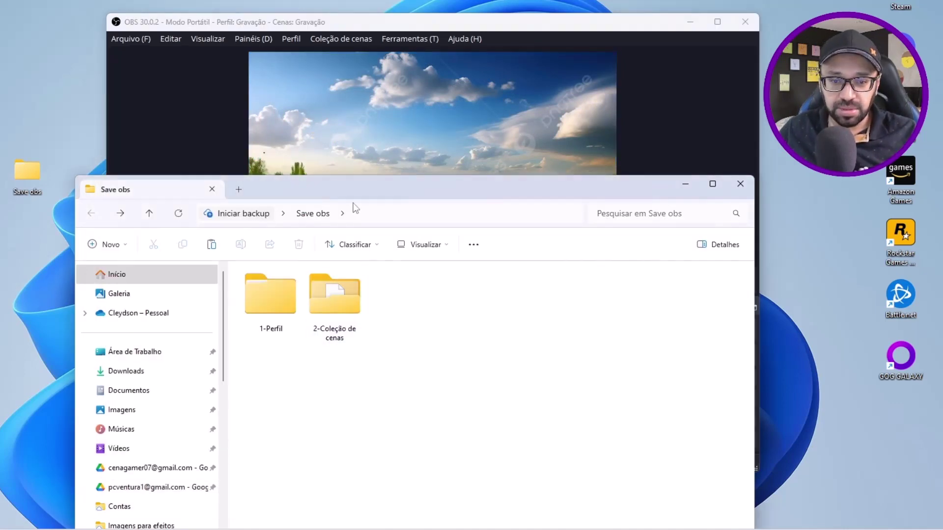
pyautogui.moveTo(363, 188); pyautogui.dragTo(651, 228)
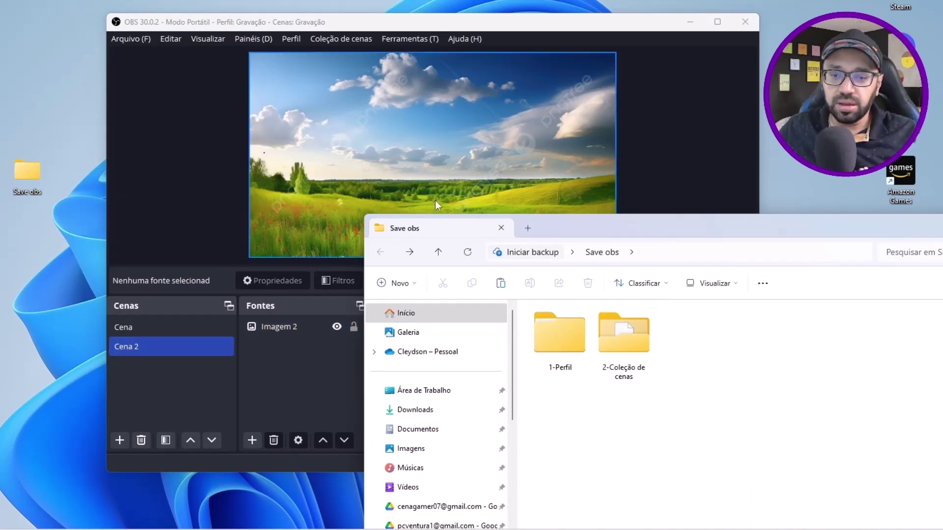
pyautogui.moveTo(618, 228); pyautogui.dragTo(476, 179)
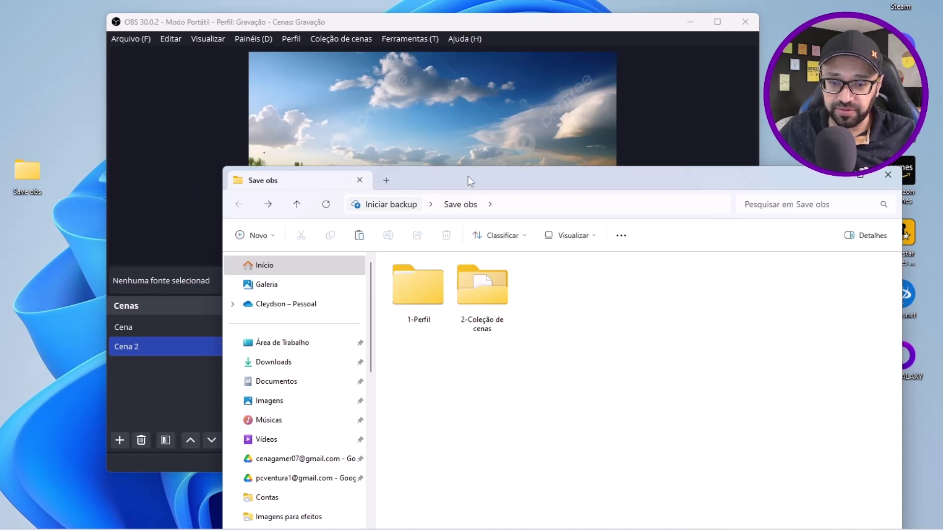
pyautogui.moveTo(467, 176); pyautogui.dragTo(461, 150)
pyautogui.click(328, 377)
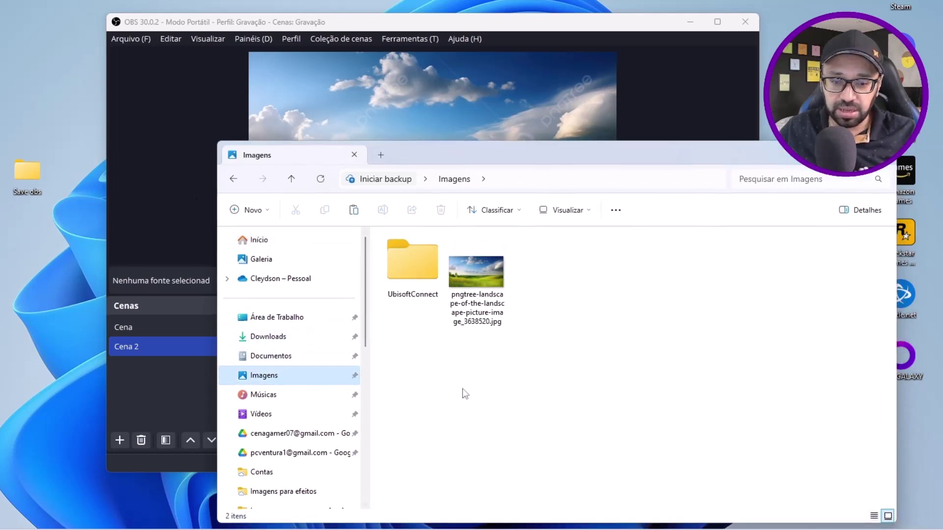
pyautogui.click(493, 296)
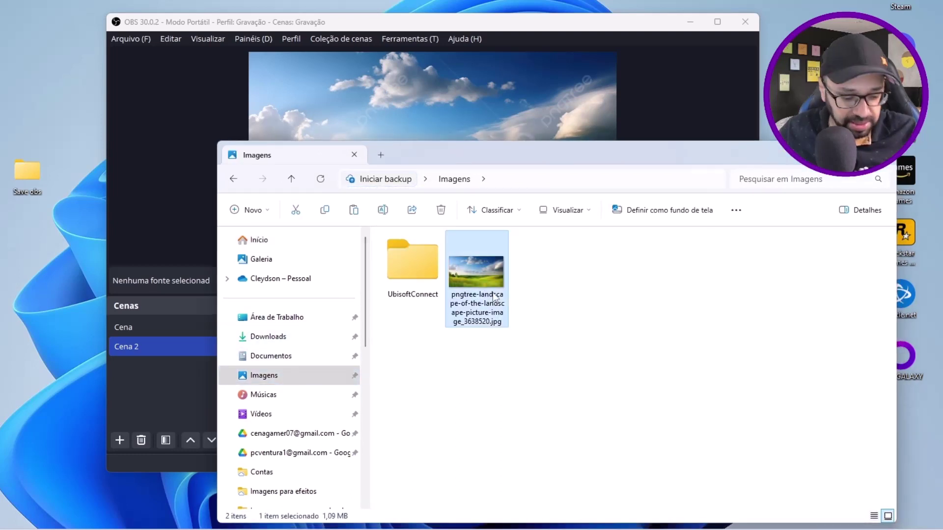
pyautogui.moveTo(479, 156); pyautogui.dragTo(521, 188)
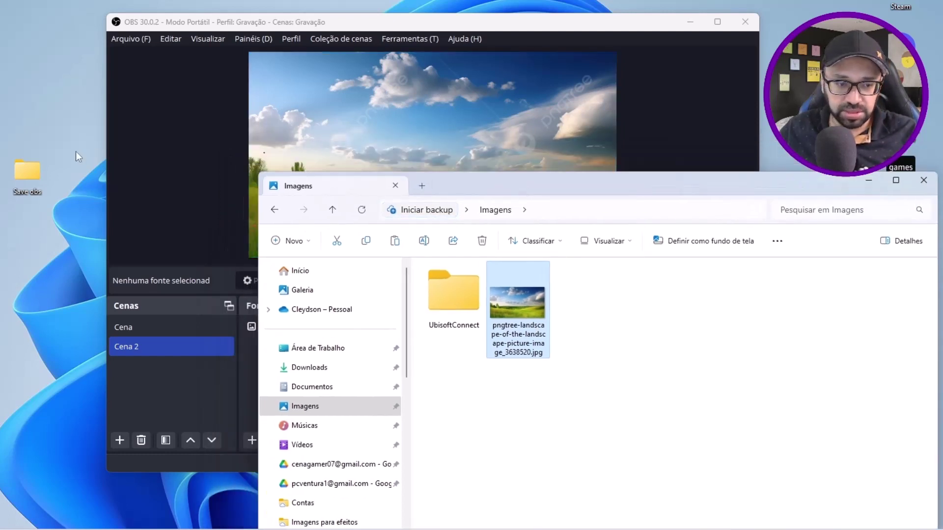
pyautogui.doubleClick(34, 174)
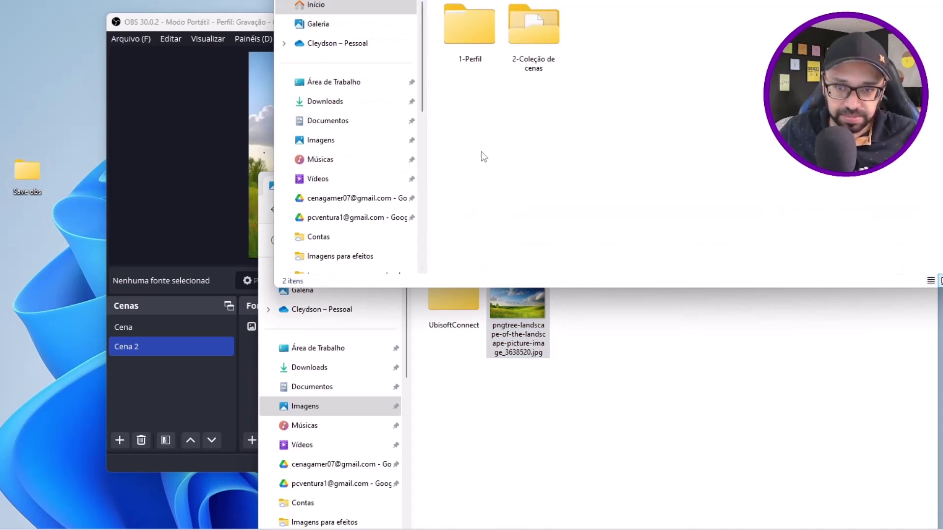
pyautogui.hotkey('ctrl', 'v')
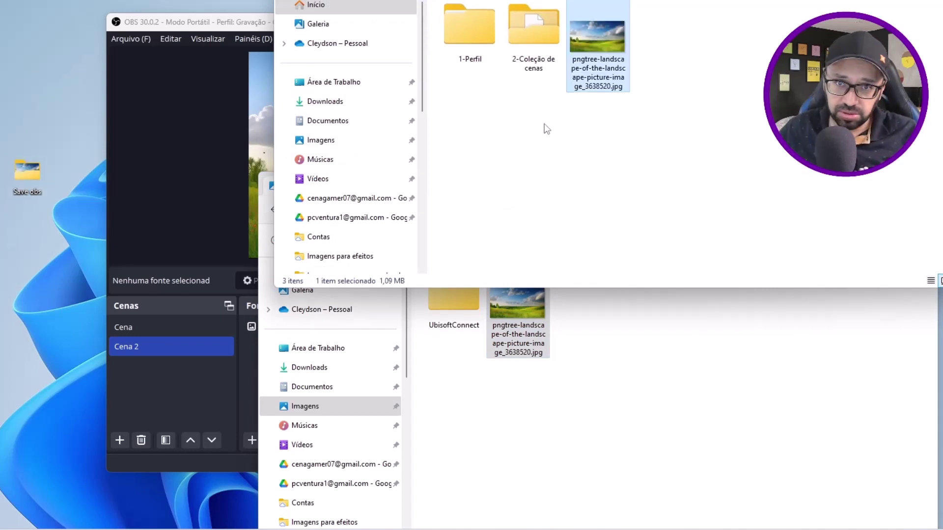
# Minimize the Save obs folder window, close the Imagens folder window and close OBS
pyautogui.moveTo(831, 0); pyautogui.dragTo(643, 31)
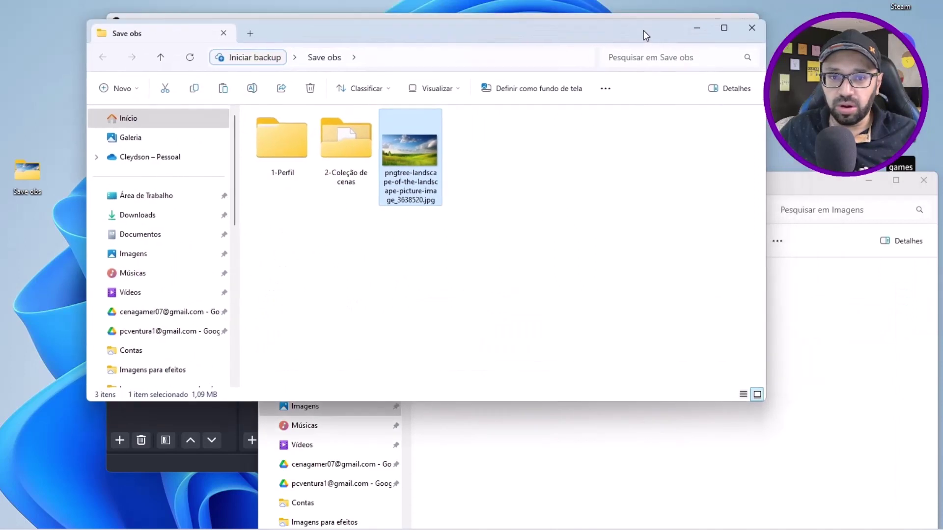
pyautogui.click(696, 27)
pyautogui.moveTo(585, 193); pyautogui.dragTo(515, 163)
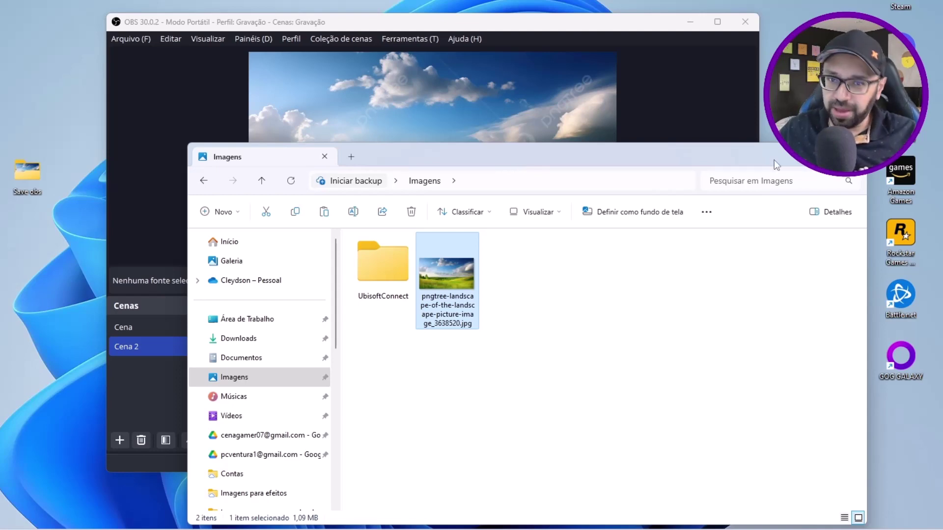
pyautogui.click(853, 157)
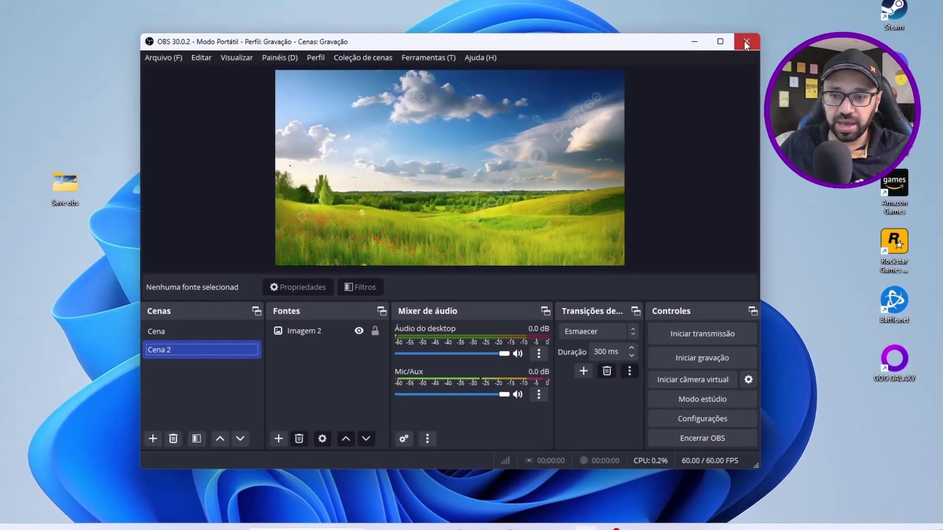
pyautogui.click(745, 22)
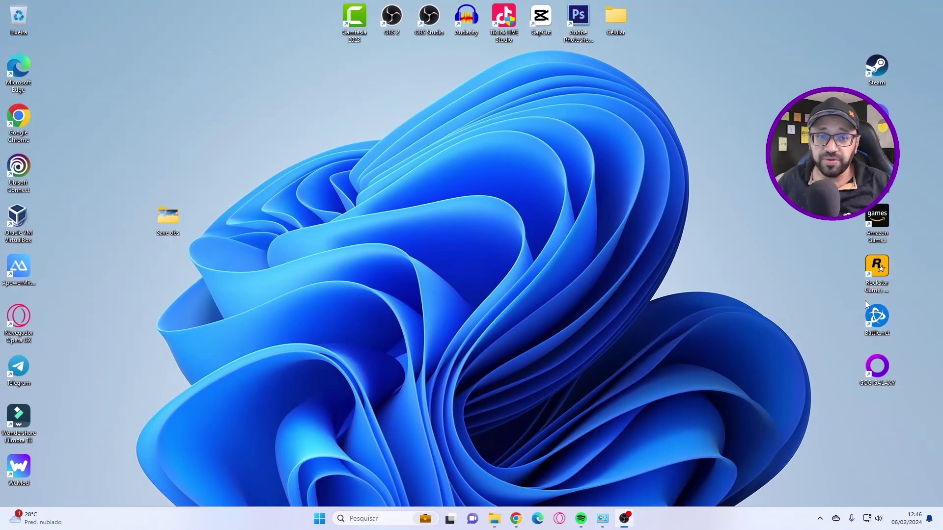
# Launch the second OBS installation, OBS 2, from the desktop and review its existing profiles and scene collections
pyautogui.doubleClick(392, 20)
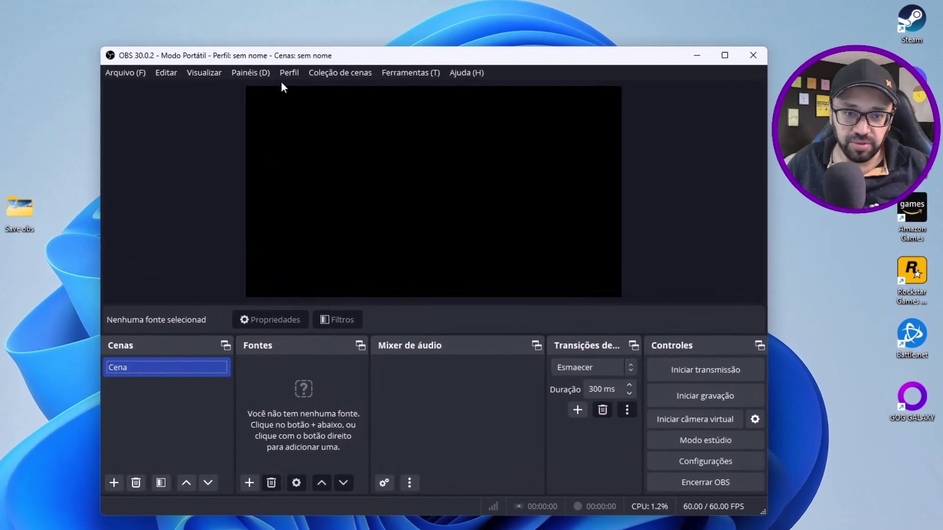
pyautogui.click(286, 73)
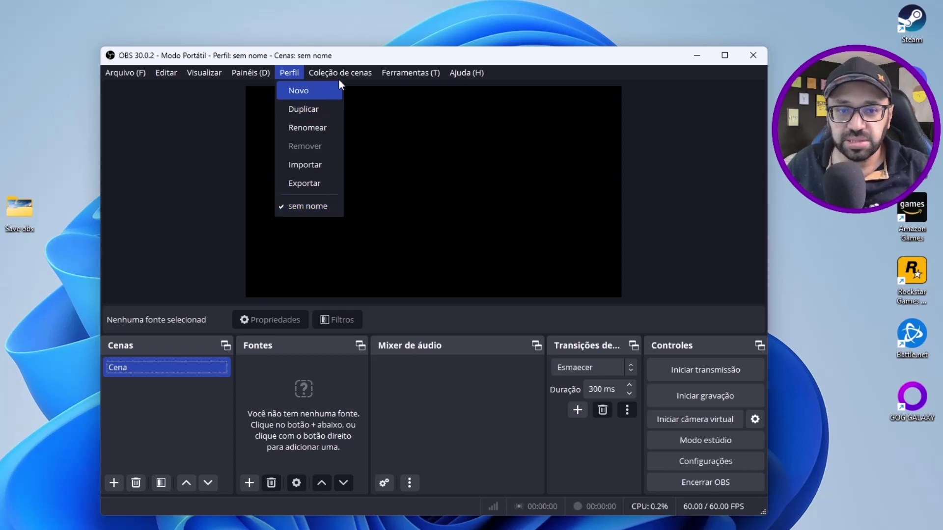
pyautogui.moveTo(326, 74)
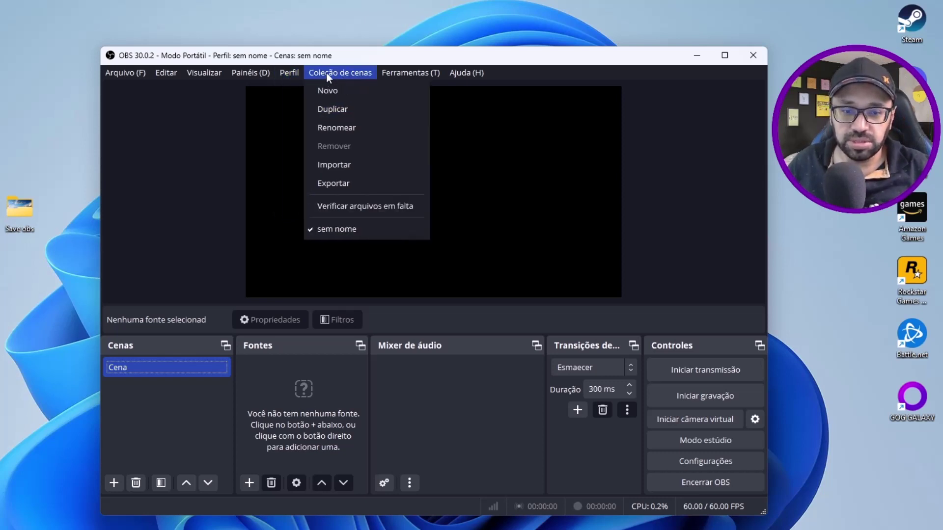
pyautogui.moveTo(293, 71)
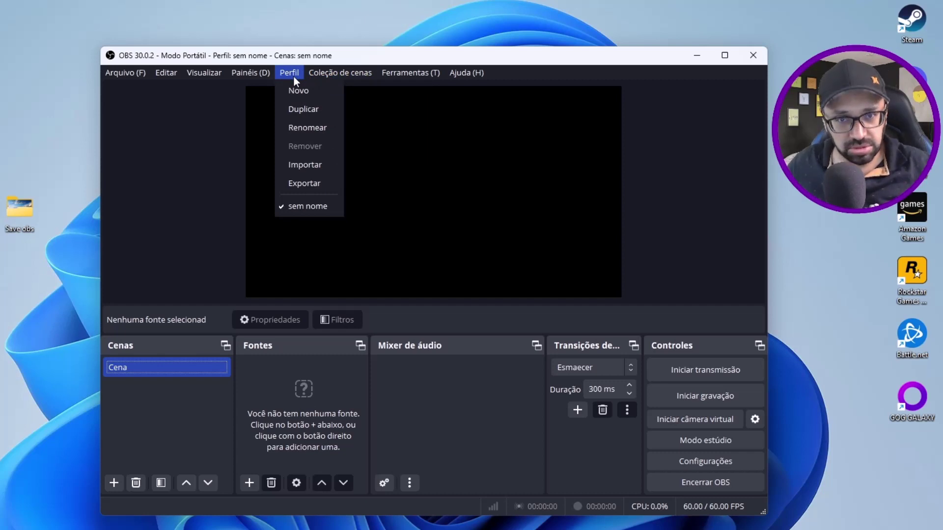
pyautogui.press('Left')
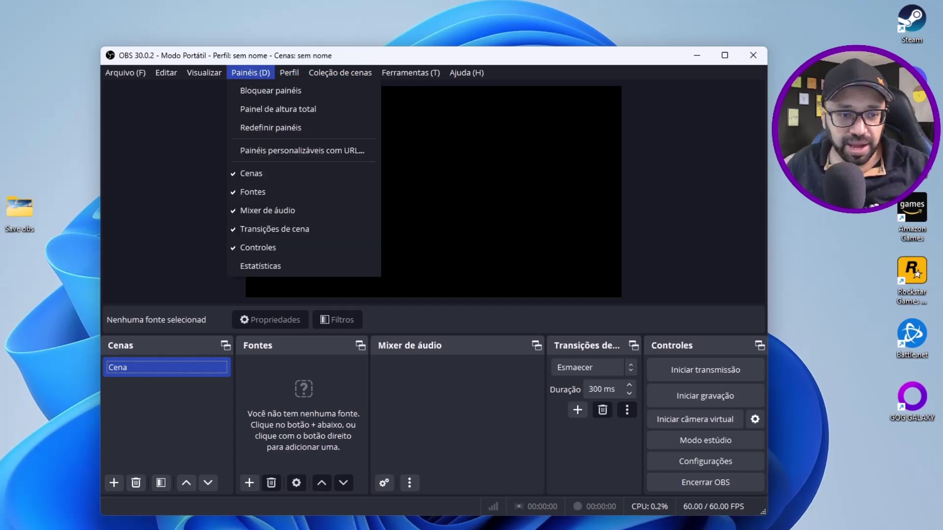
pyautogui.click(21, 209)
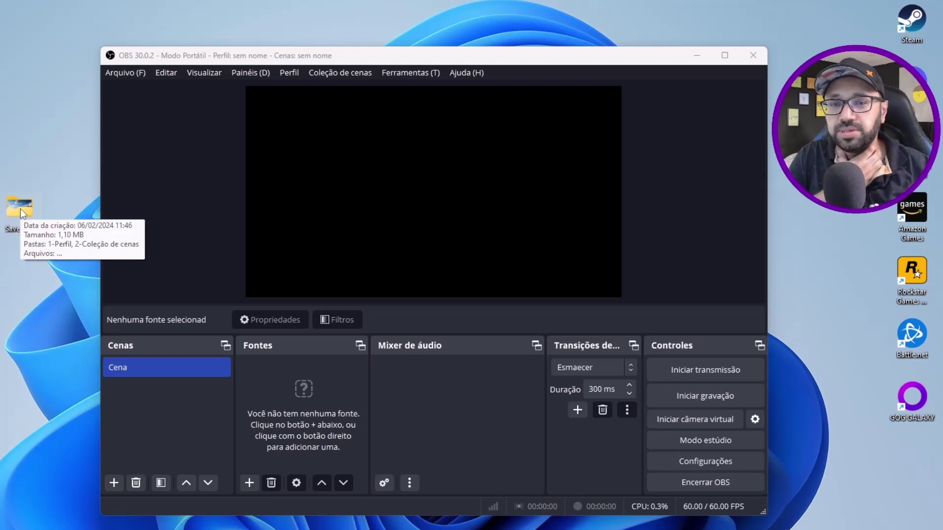
pyautogui.click(311, 59)
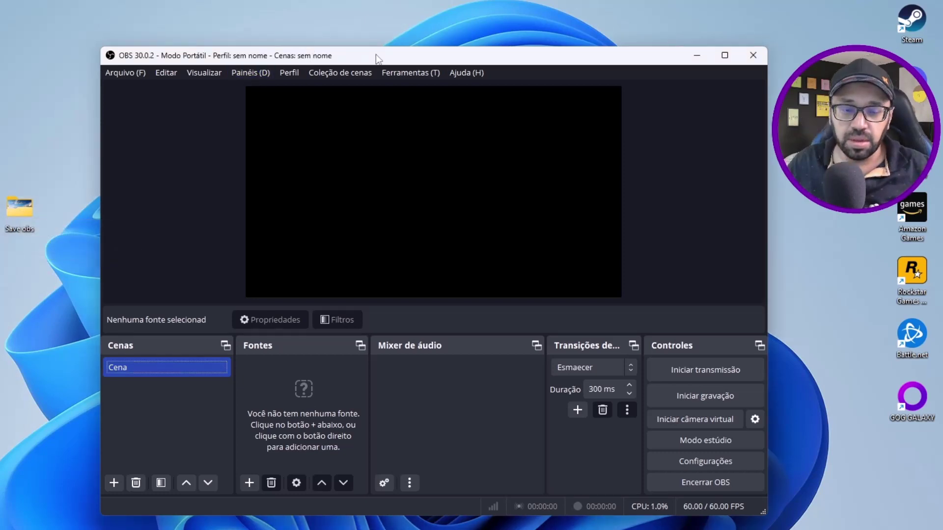
# Import the Gravação profile from the 1-Perfil folder inside Save obs on the desktop
pyautogui.click(284, 72)
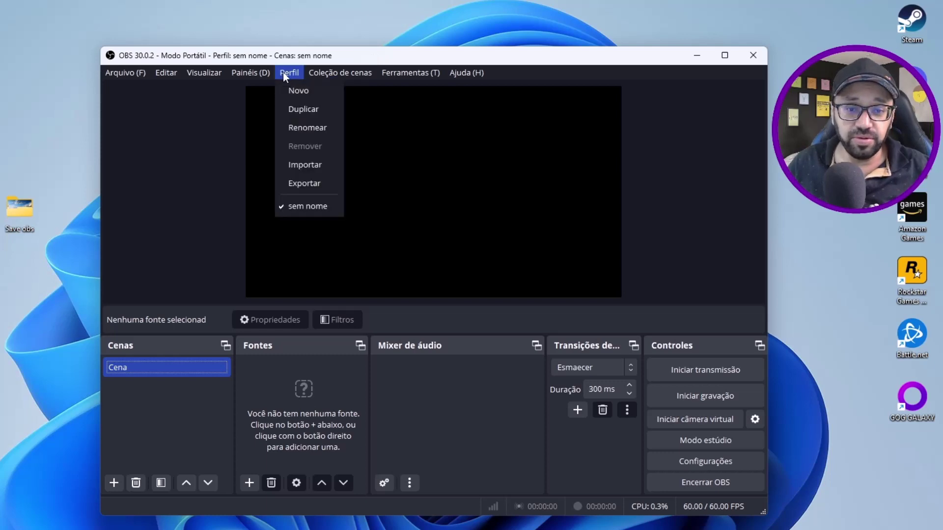
pyautogui.click(309, 167)
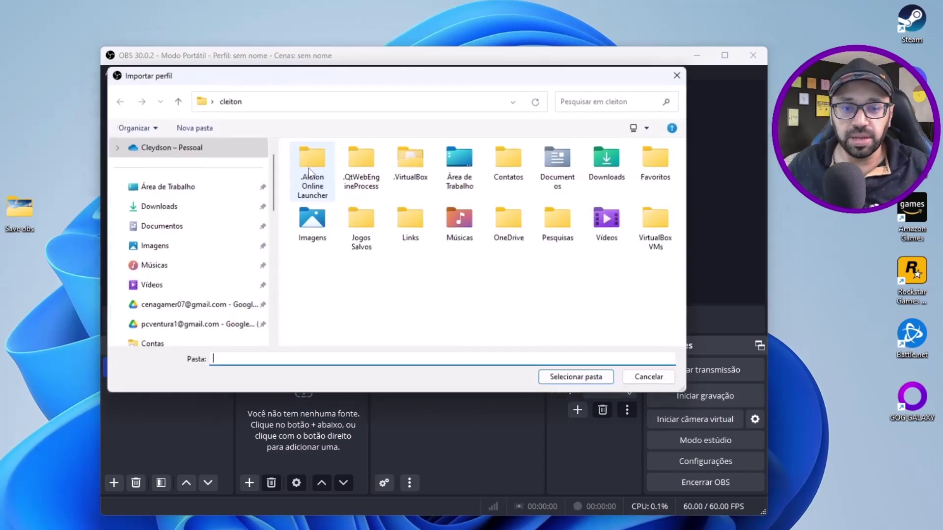
pyautogui.click(200, 194)
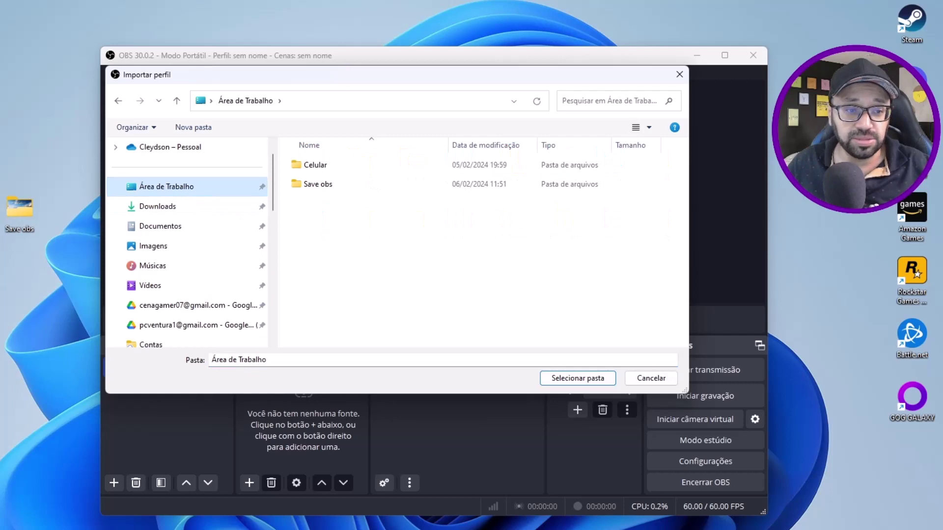
pyautogui.doubleClick(320, 185)
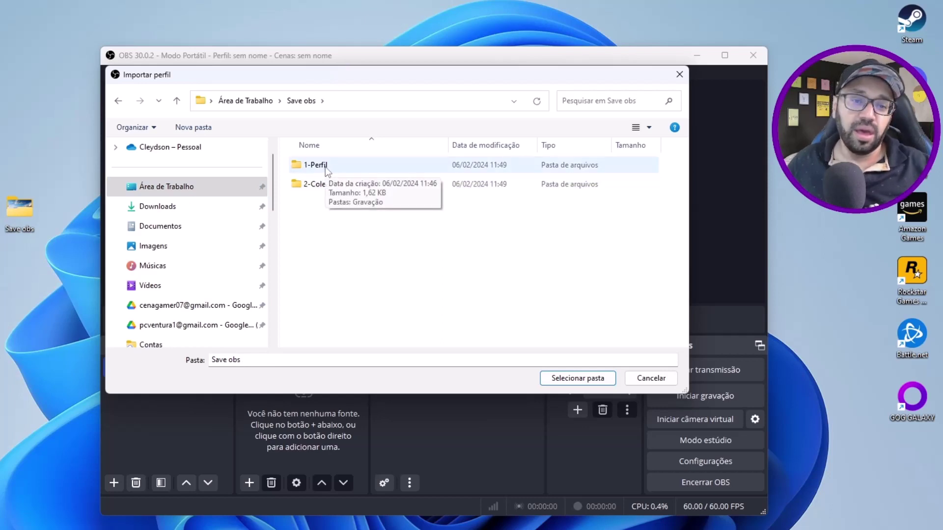
pyautogui.moveTo(340, 80); pyautogui.dragTo(351, 153)
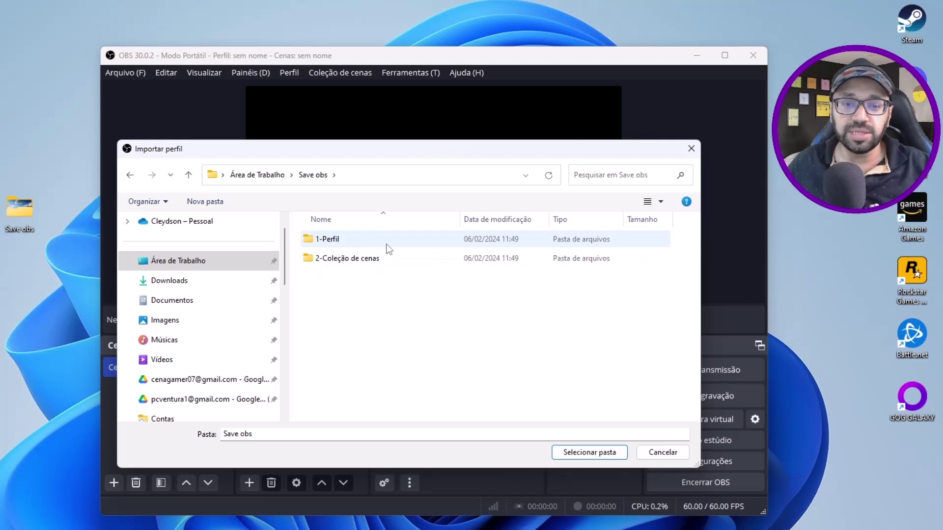
pyautogui.doubleClick(358, 240)
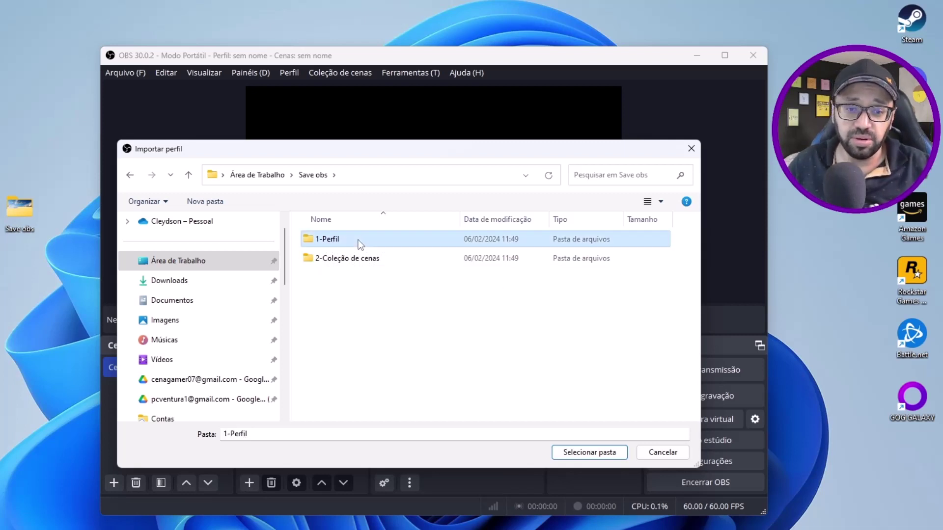
pyautogui.click(331, 244)
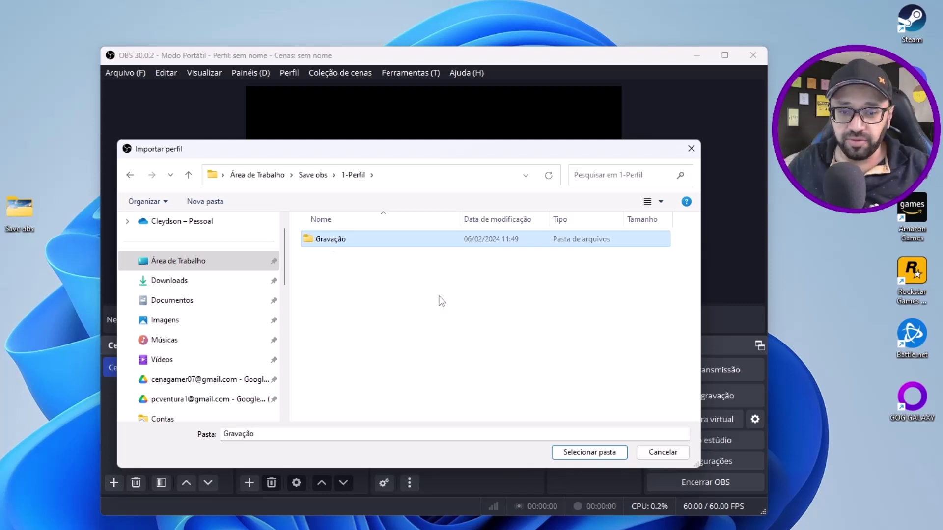
pyautogui.click(575, 454)
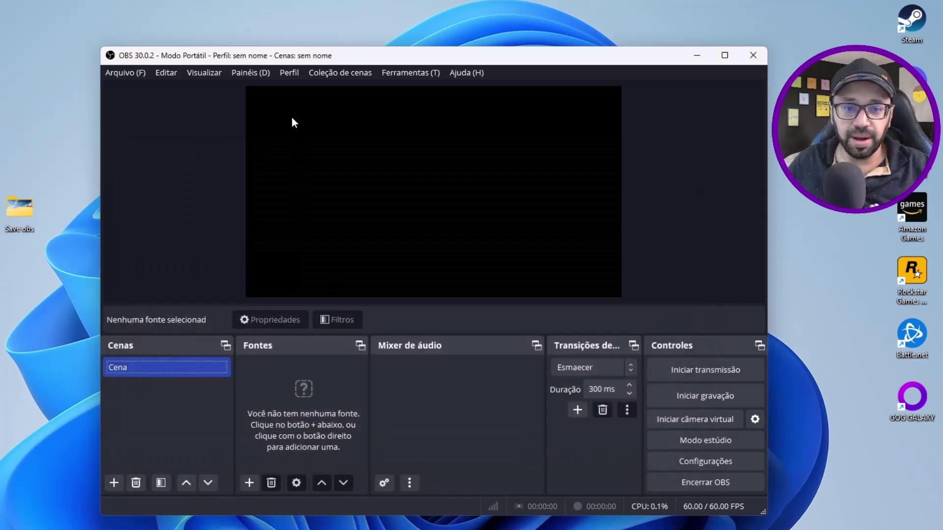
# Import the scene collection file Gravação.json from the 2-Coleção de cenas folder inside Save obs on the desktop
pyautogui.click(285, 72)
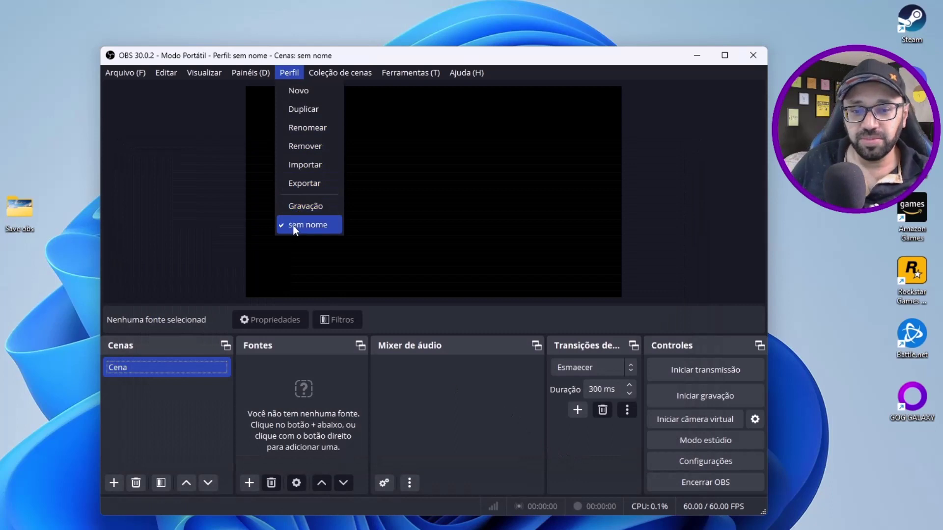
pyautogui.moveTo(352, 75)
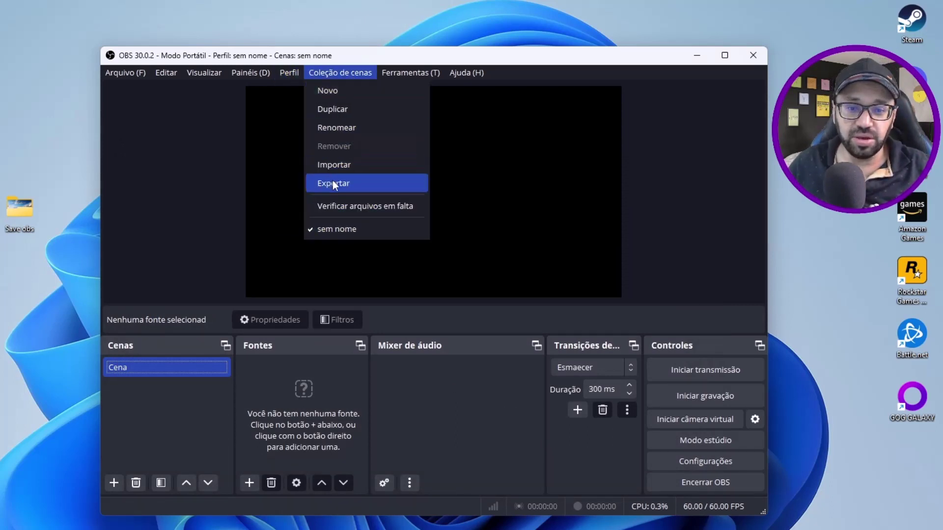
pyautogui.click(335, 165)
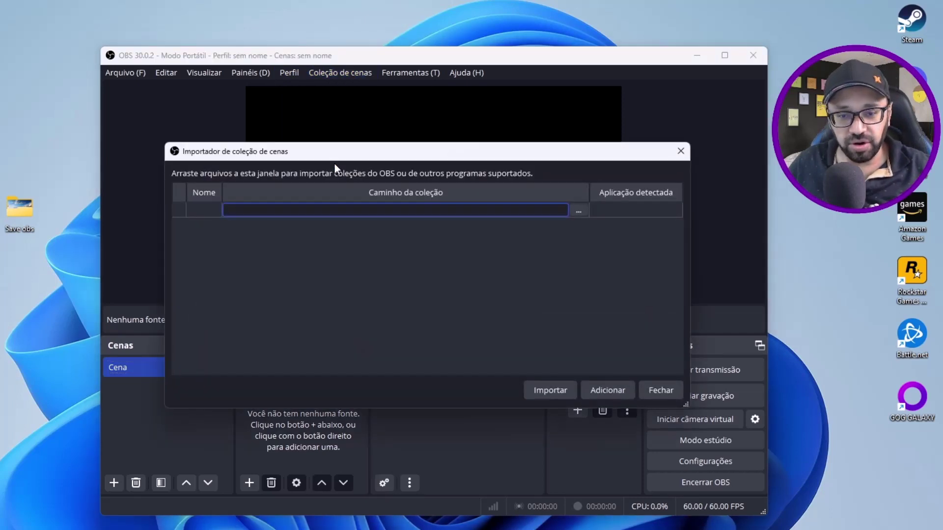
pyautogui.click(581, 214)
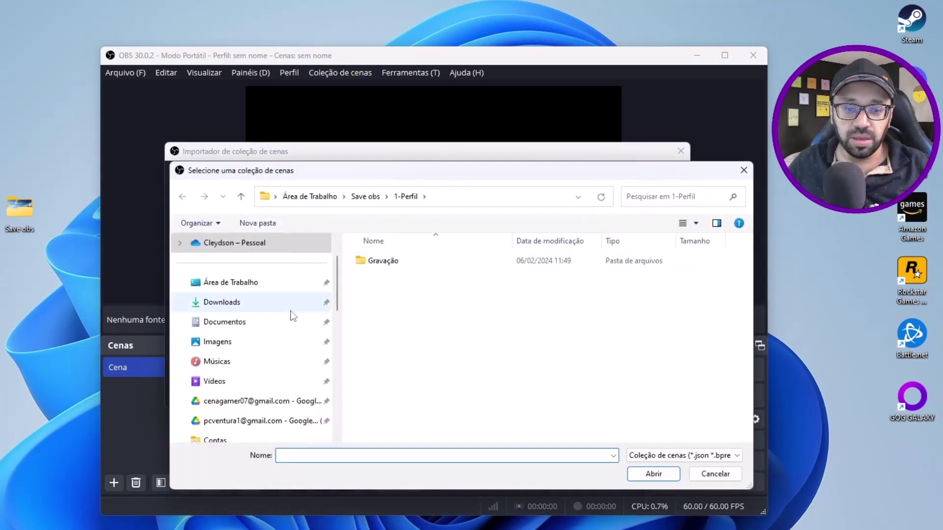
pyautogui.click(236, 289)
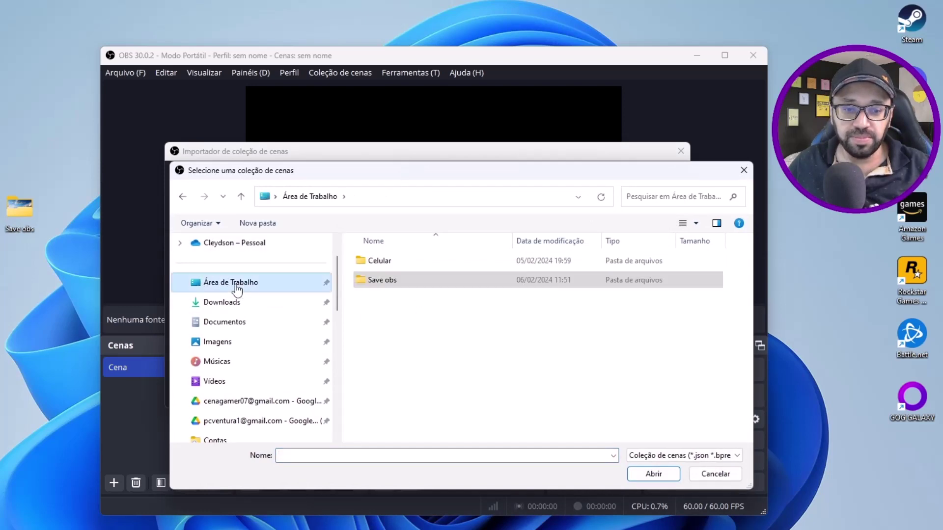
pyautogui.click(381, 284)
pyautogui.doubleClick(381, 284)
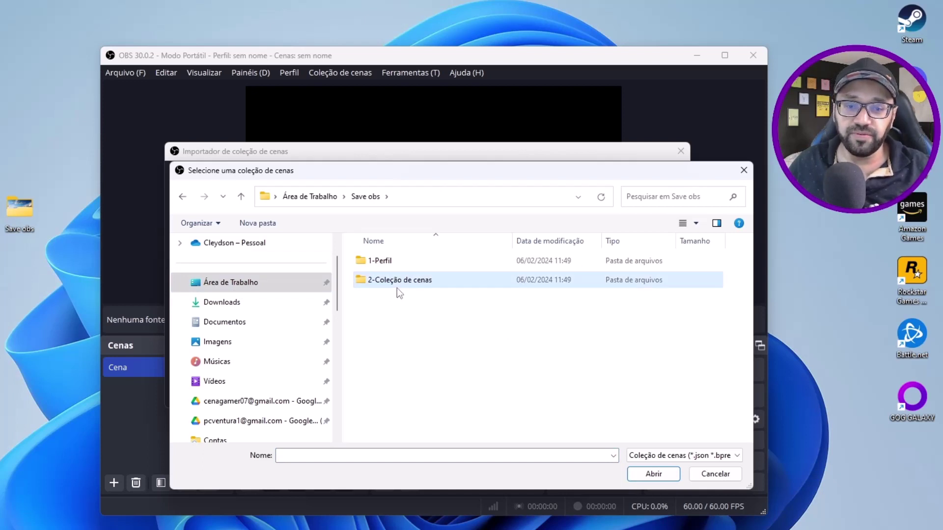
pyautogui.doubleClick(367, 284)
pyautogui.click(387, 262)
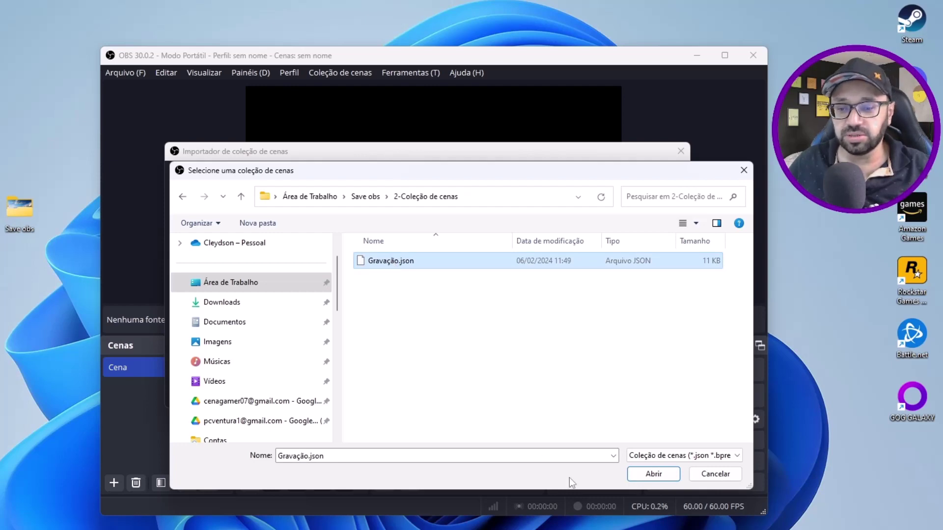
pyautogui.click(635, 474)
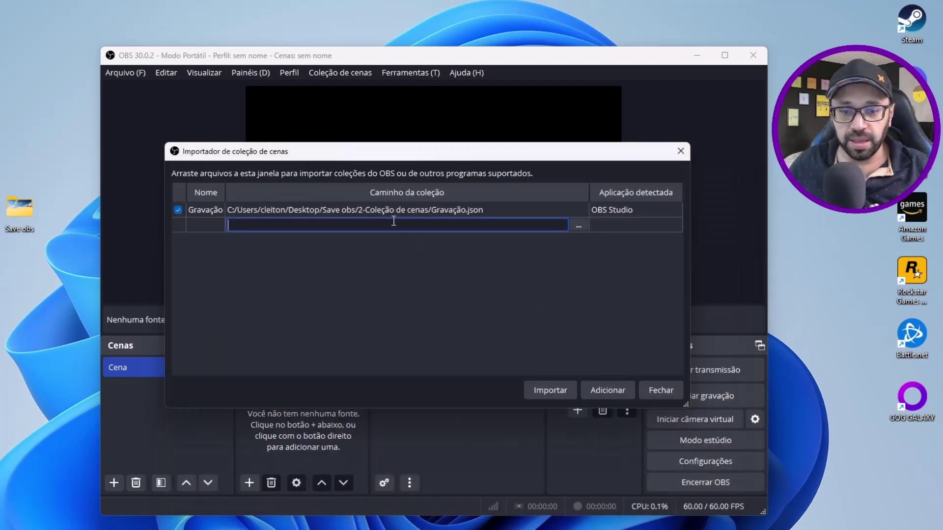
pyautogui.click(551, 391)
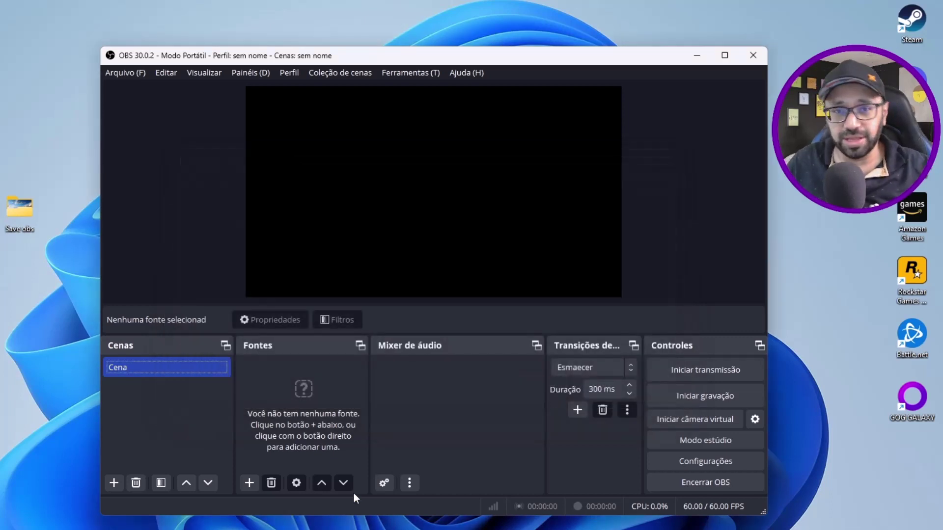
# Switch to the Gravação scene collection and check its scenes Cena and Cena 2
pyautogui.click(345, 72)
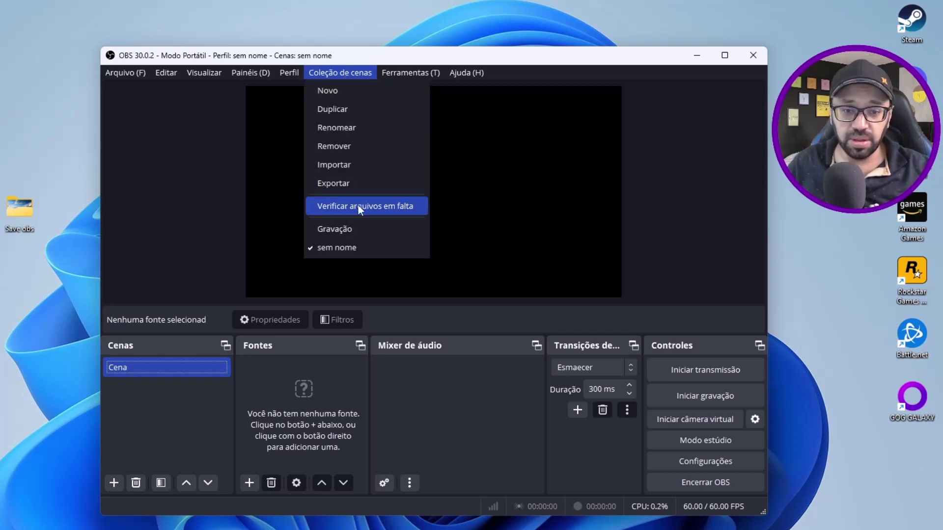
pyautogui.click(325, 230)
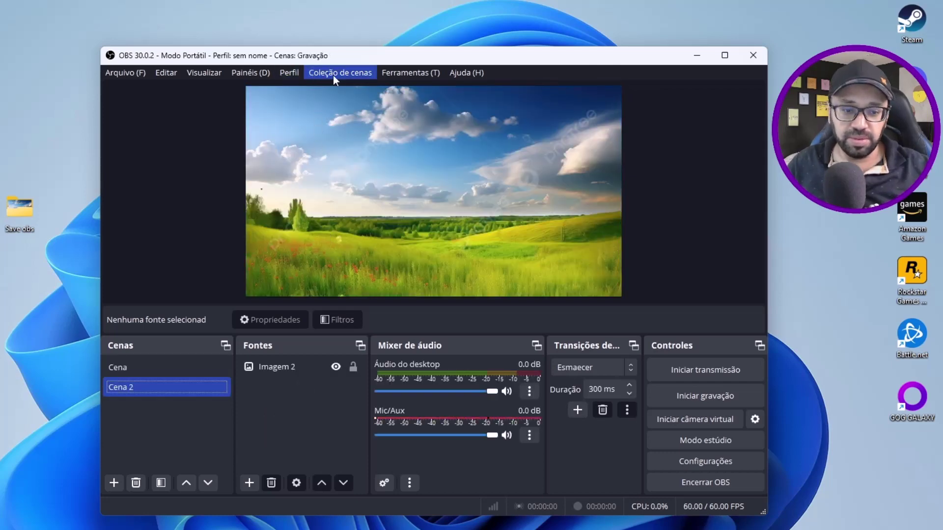
pyautogui.click(128, 367)
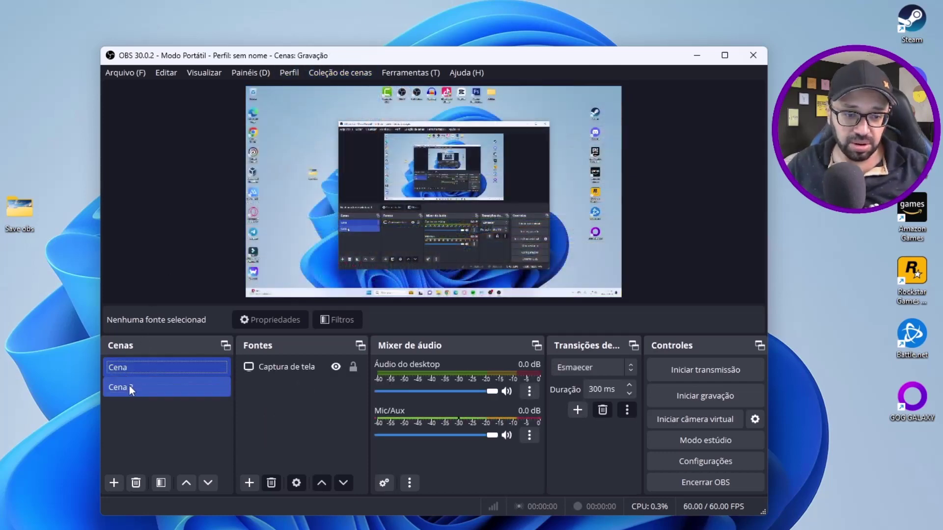
pyautogui.click(127, 387)
pyautogui.click(128, 367)
pyautogui.click(126, 387)
pyautogui.click(126, 370)
pyautogui.click(128, 386)
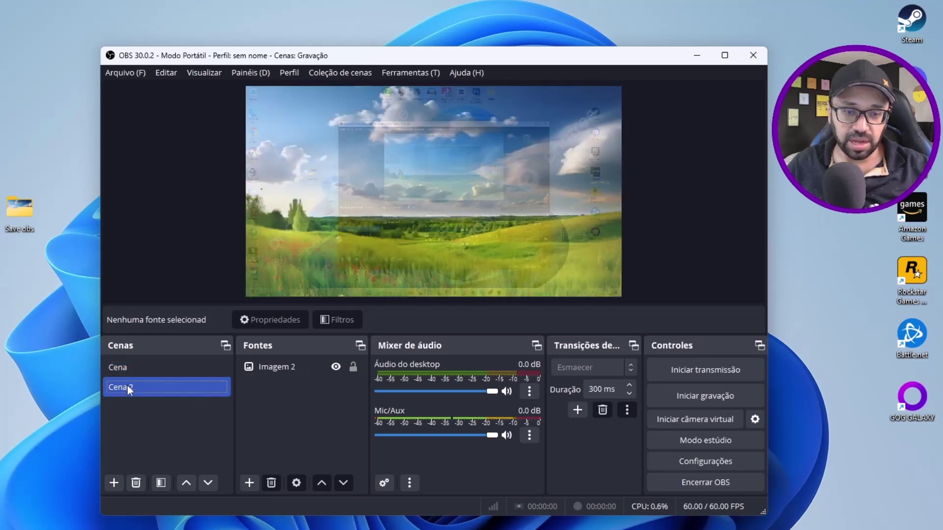
# Switch the active profile to Gravação and check the selection in the profile list
pyautogui.click(295, 72)
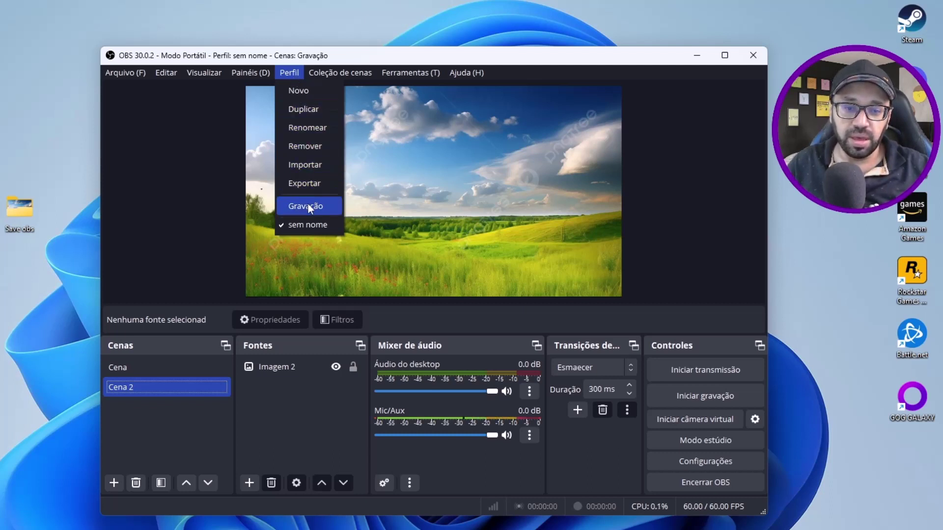
pyautogui.click(292, 209)
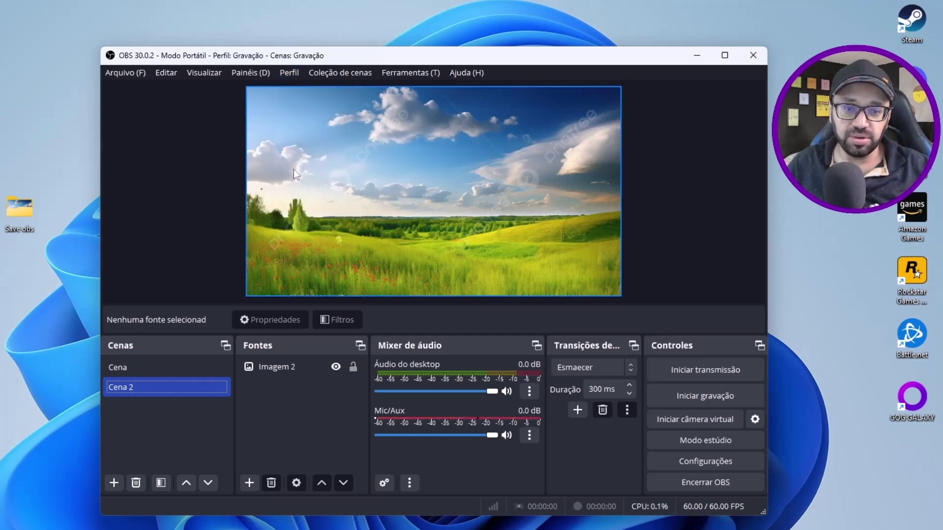
pyautogui.click(280, 74)
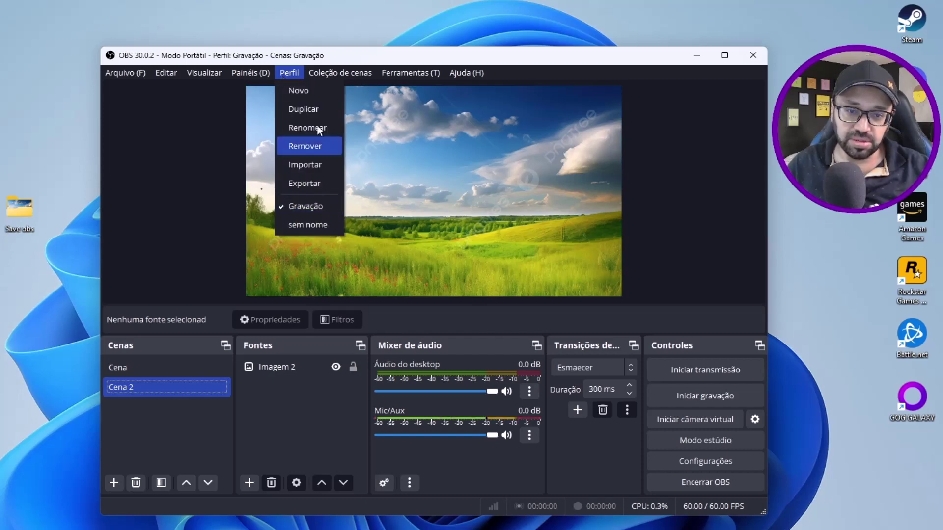
# Check which scene collection is selected in the list of scene collections
pyautogui.moveTo(338, 74)
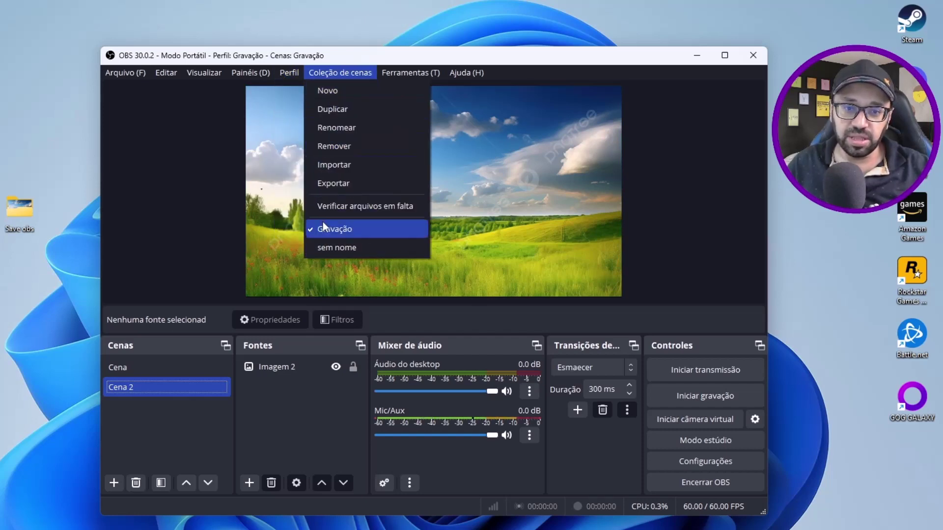
pyautogui.click(379, 61)
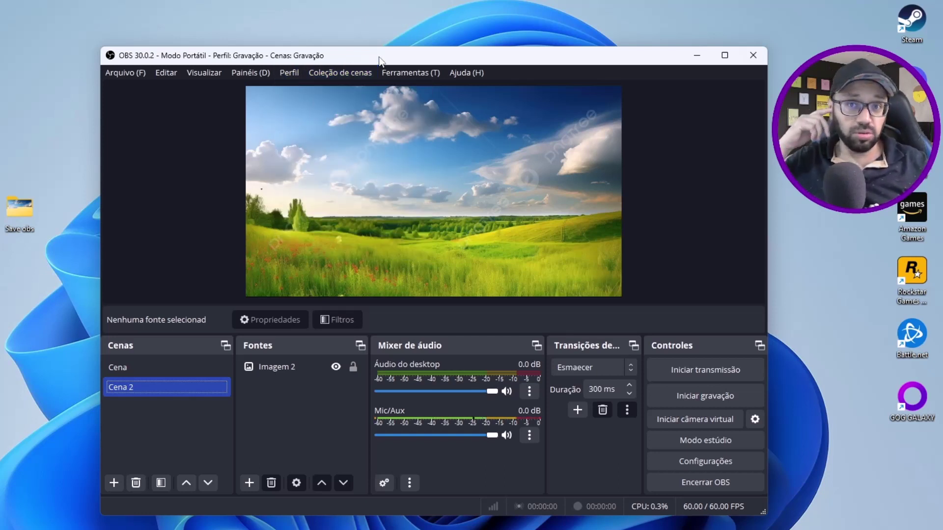
# Relink the Imagem 2 source in Cena 2 to pngtree-landscape-of-the-landscape-picture-image_3638520.jpg from the Imagens folder
pyautogui.click(258, 367)
pyautogui.doubleClick(262, 367)
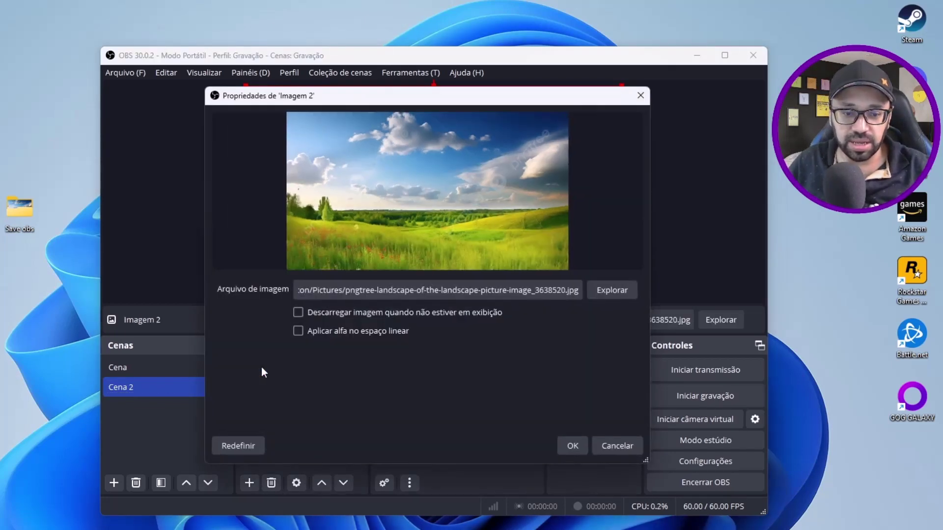
pyautogui.click(620, 292)
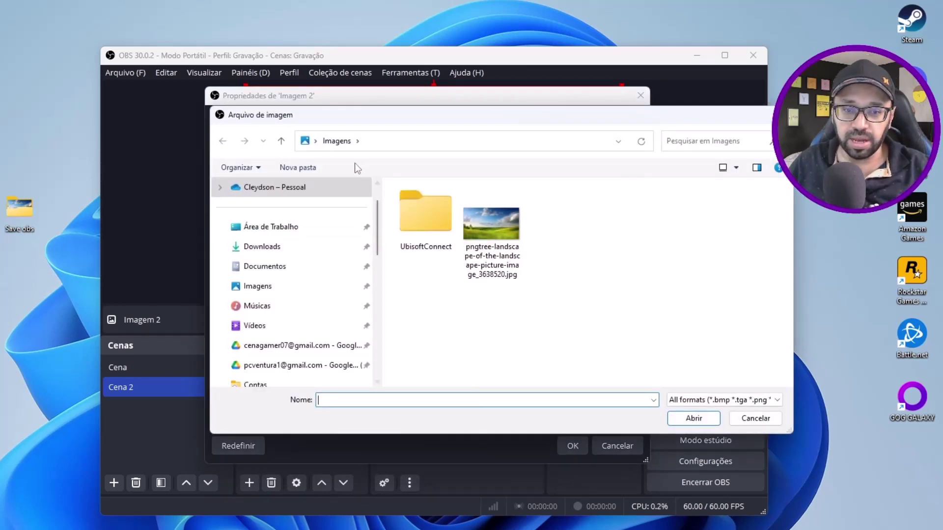
pyautogui.click(480, 248)
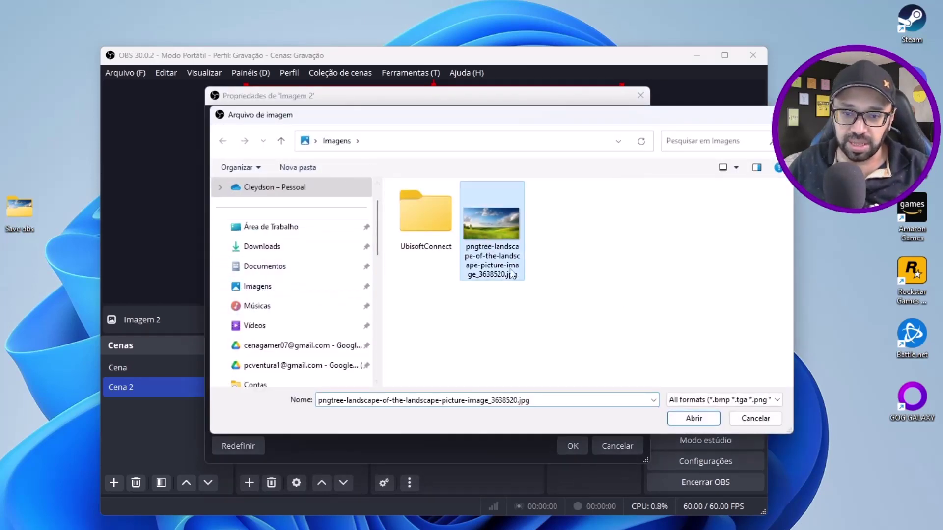
pyautogui.click(677, 418)
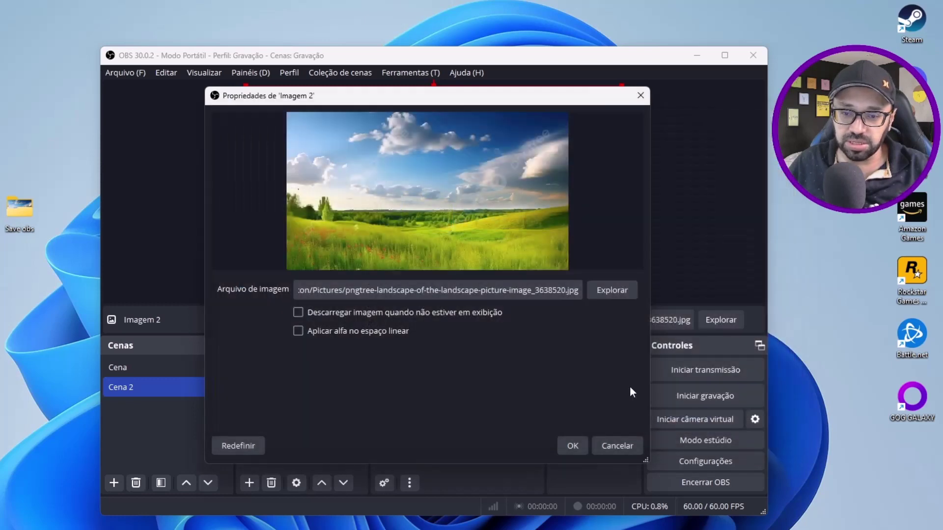
pyautogui.click(570, 445)
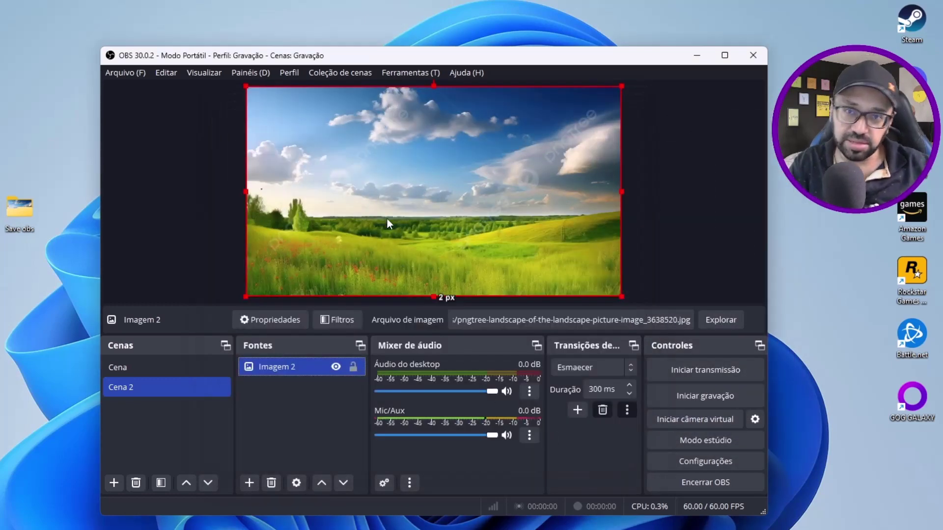